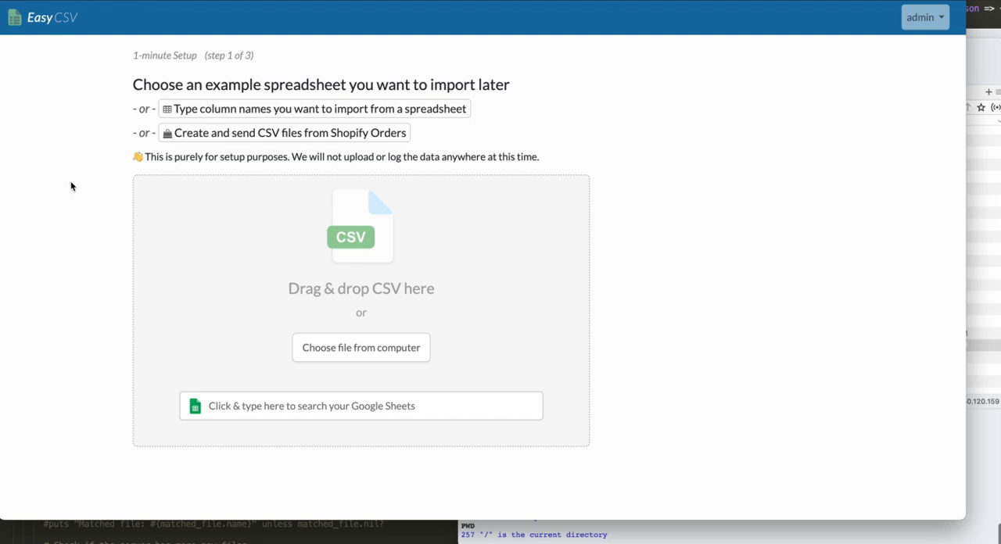
Step: Load rightway_clean_ftp.csv from the Downloads folder as the example spreadsheet for the import setup
click(988, 69)
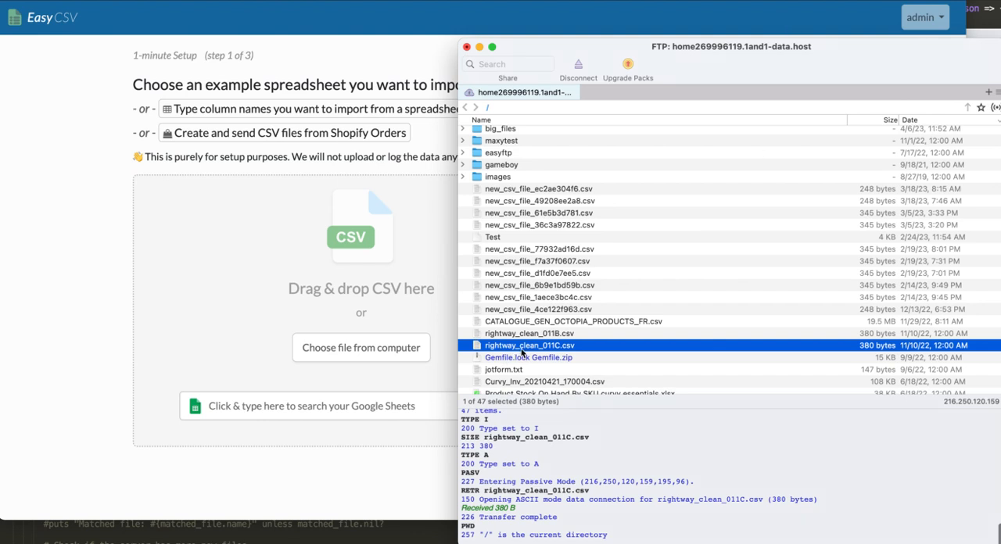
click(986, 34)
drag(576, 145, 294, 208)
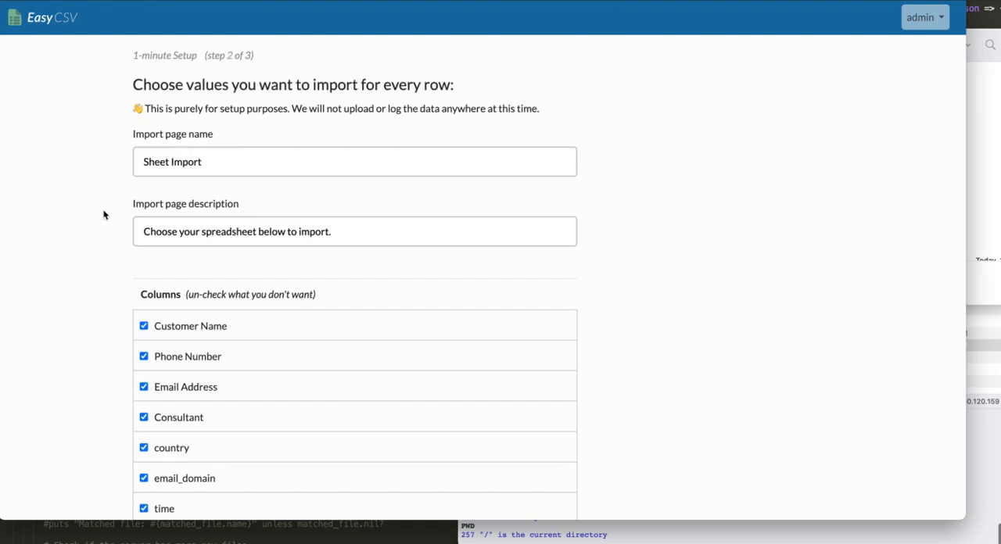
scroll(104, 215, down, 2)
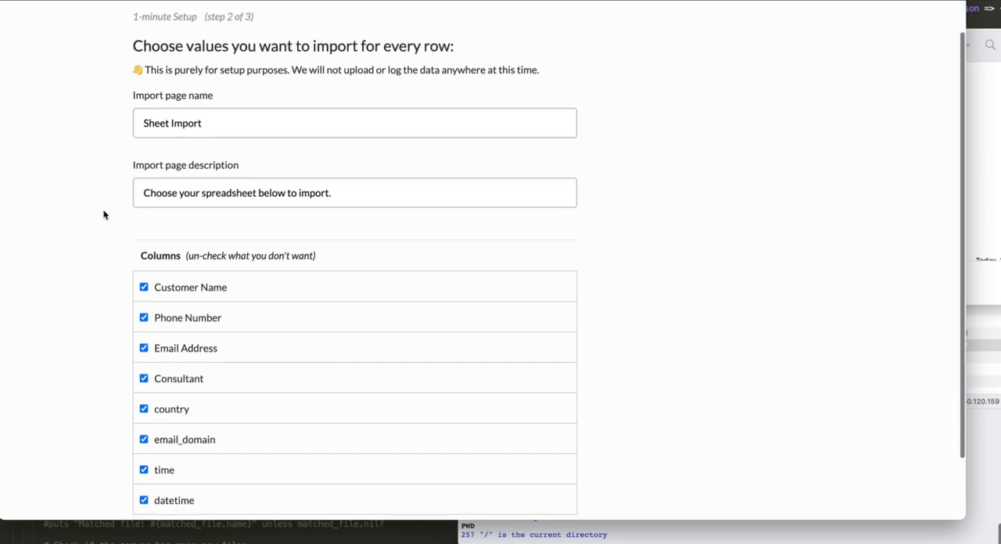
click(147, 105)
double_click(155, 106)
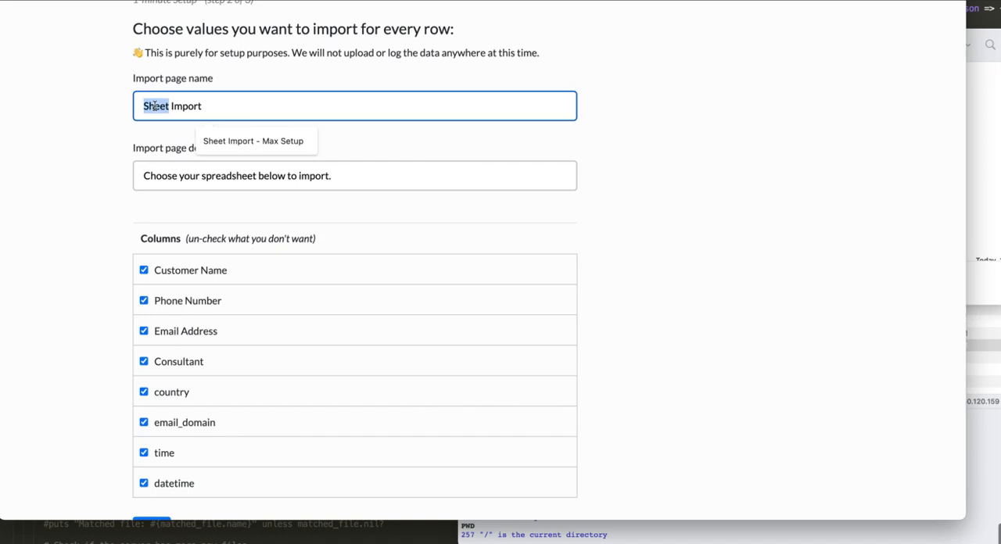
click(86, 139)
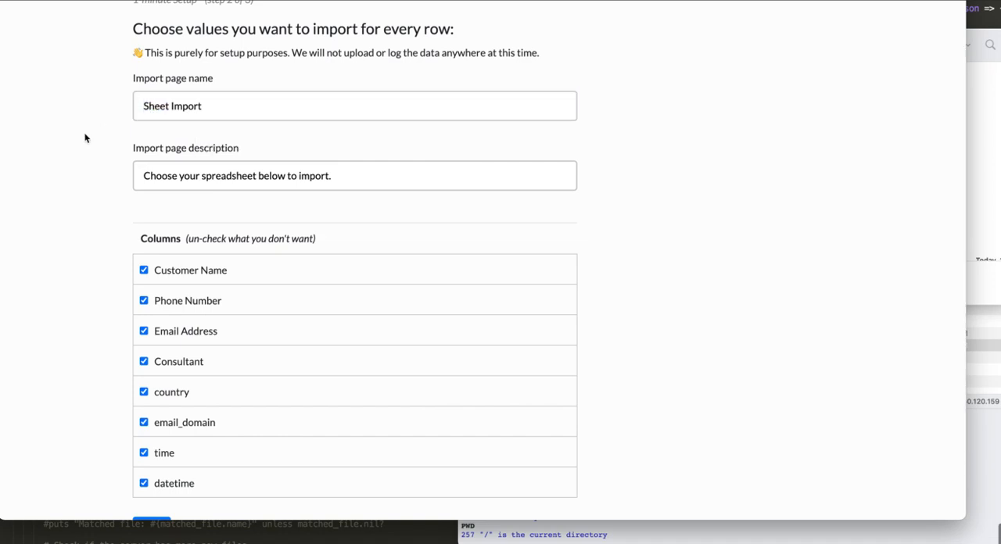
Step: Exclude one unneeded column from the import and continue to choosing the data destination
scroll(86, 138, down, 2)
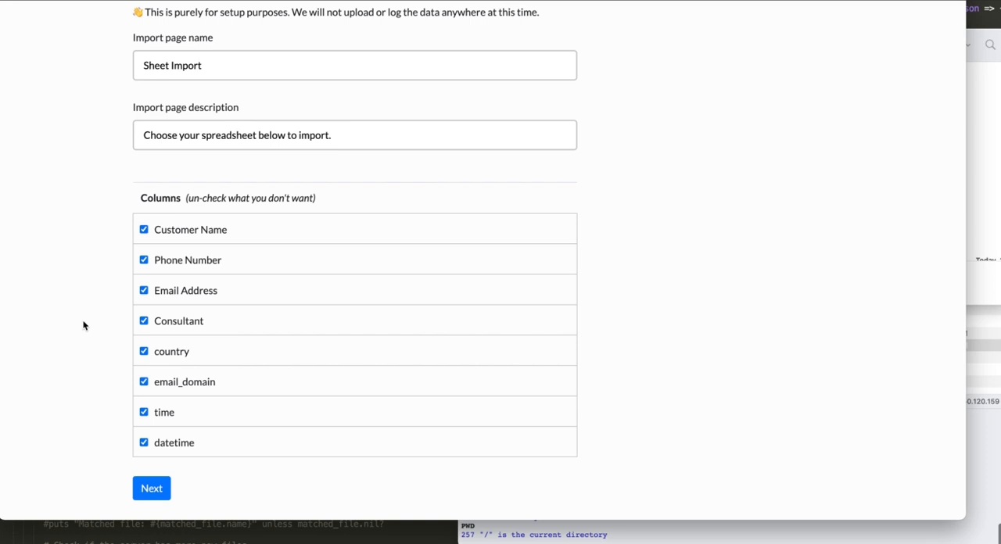
click(143, 290)
click(162, 442)
click(151, 488)
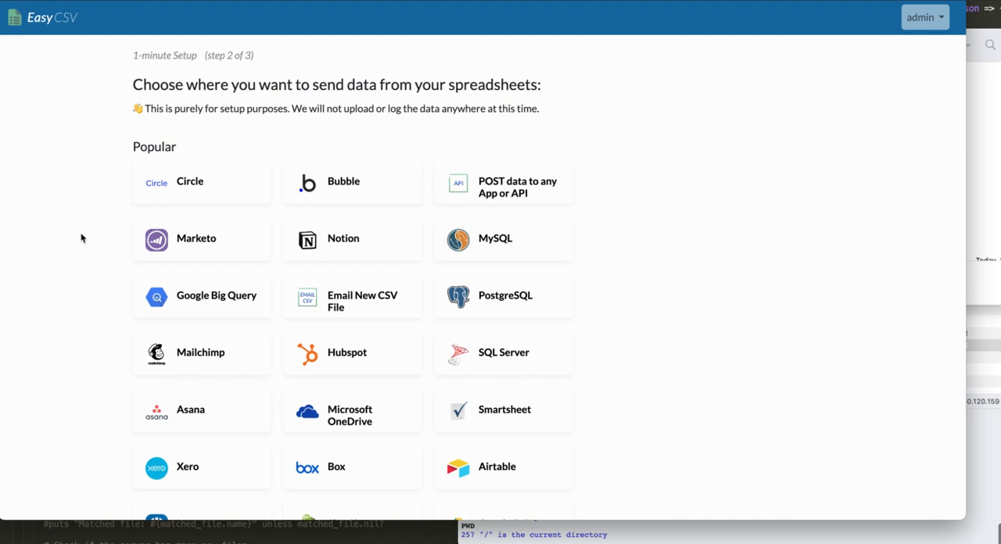
Step: Choose Email New CSV File as the destination for the spreadsheet data
scroll(81, 236, down, 1)
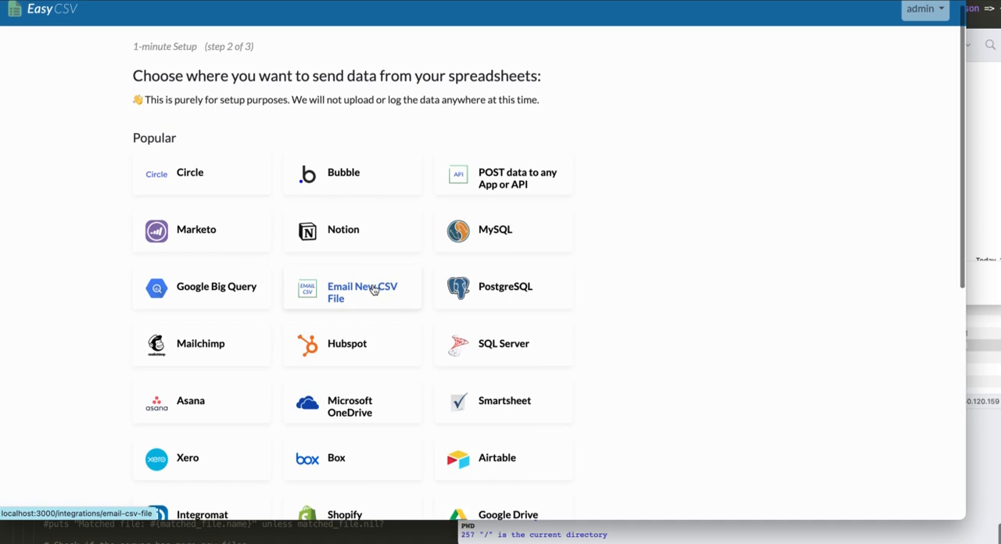
scroll(373, 290, down, 2)
scroll(374, 291, up, 1)
scroll(374, 290, up, 1)
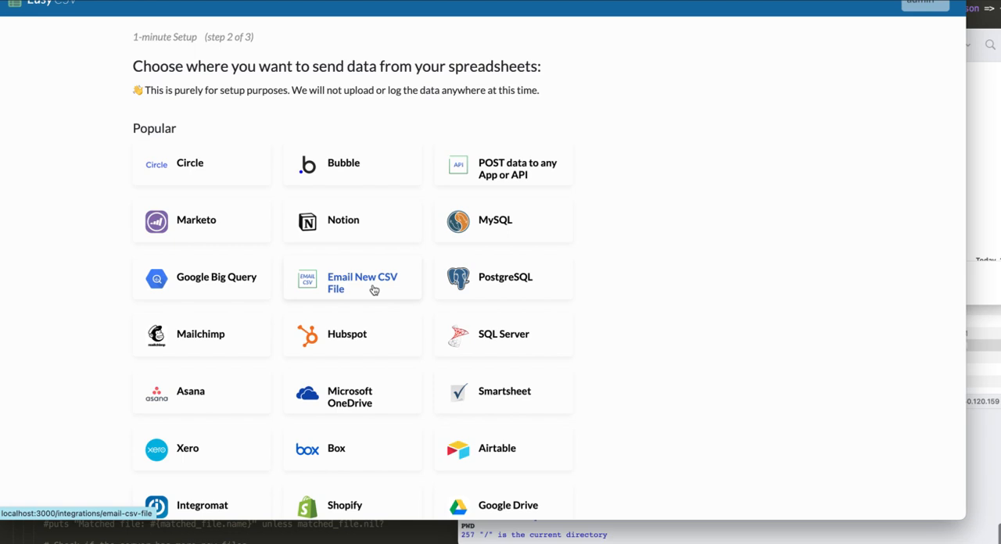
click(374, 290)
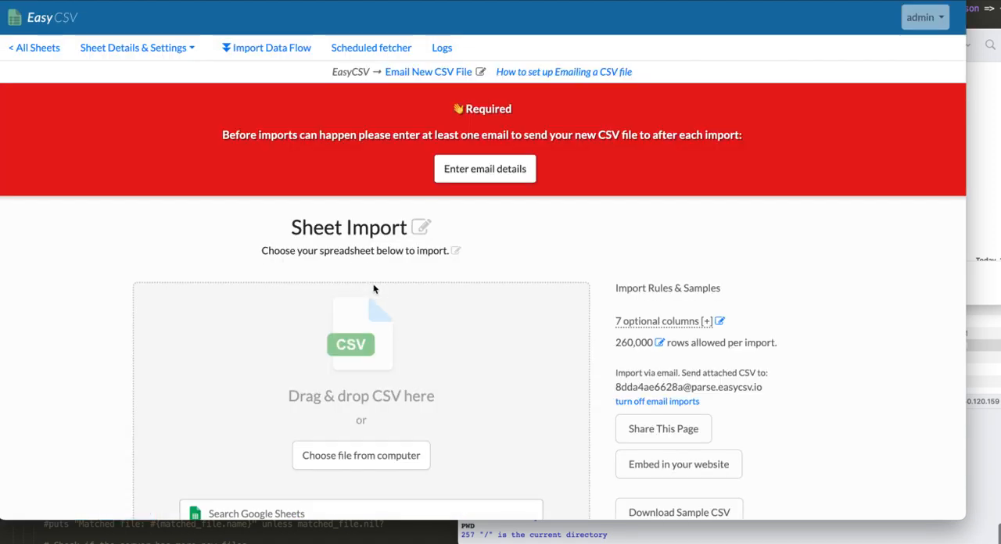
Step: Enter the recipient's email address in the required To emails setting and save the email details
click(457, 182)
click(218, 241)
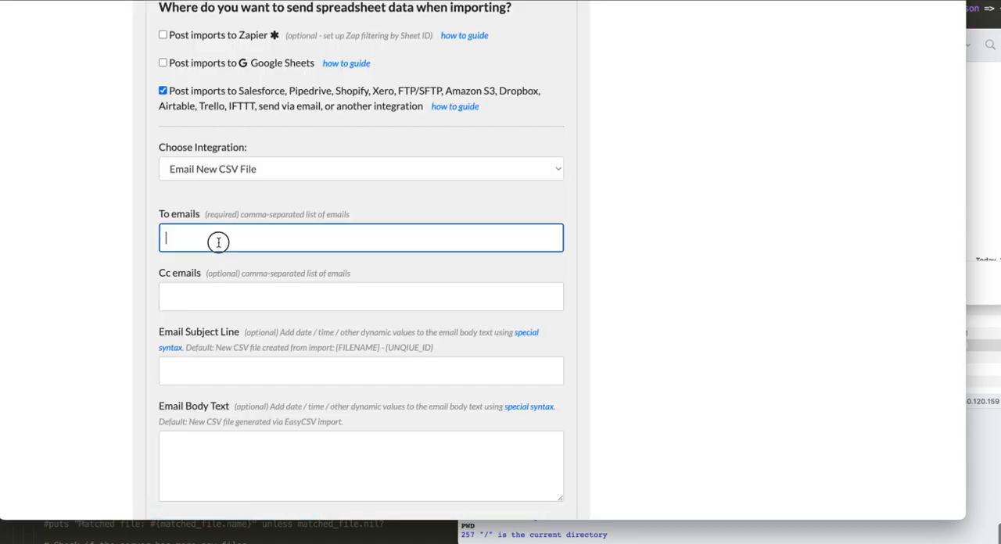
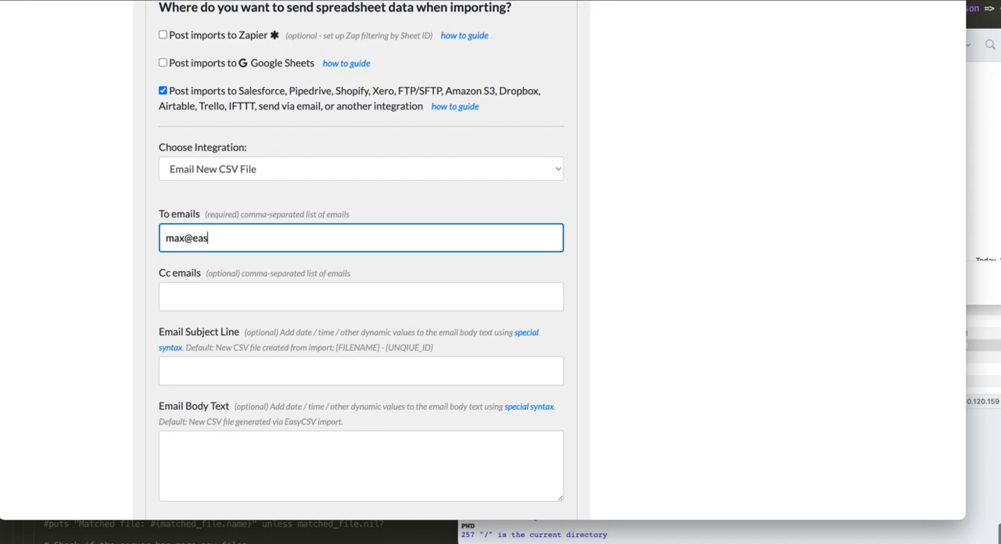
scroll(225, 345, down, 10)
click(164, 472)
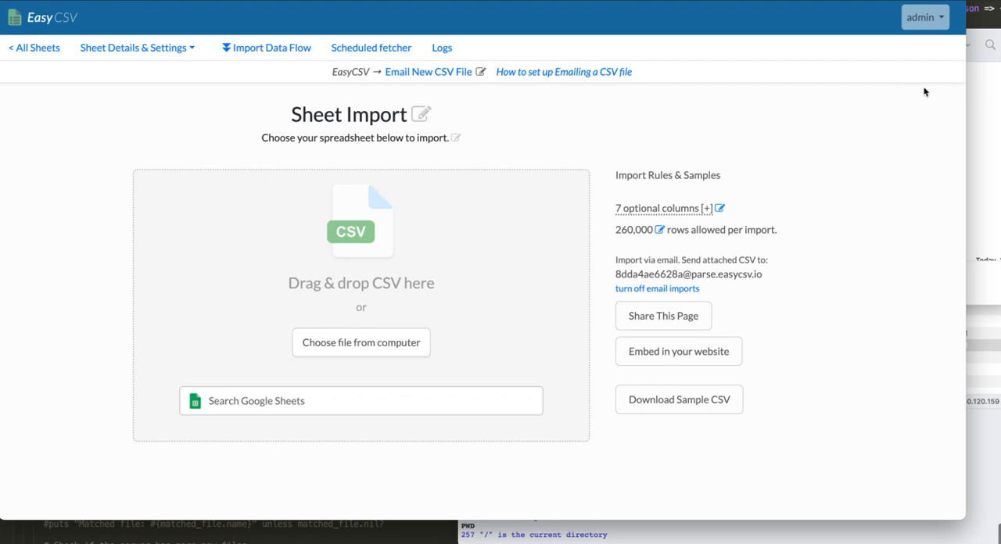
click(979, 94)
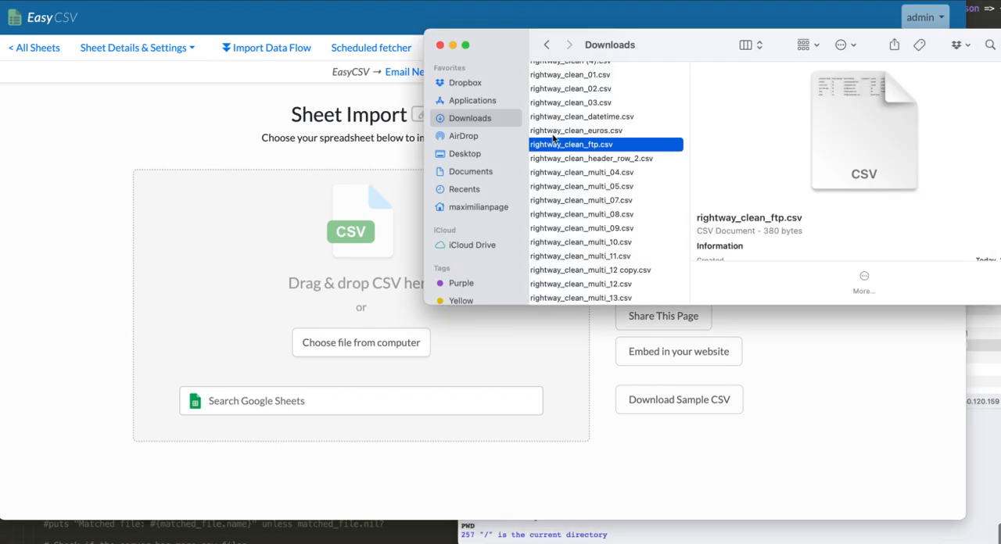
click(88, 226)
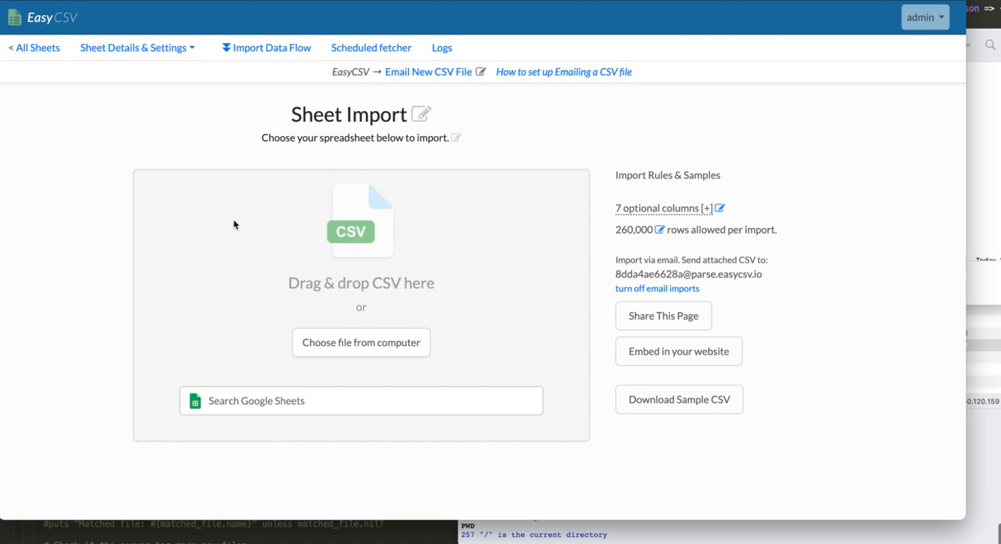
drag(754, 276, 613, 275)
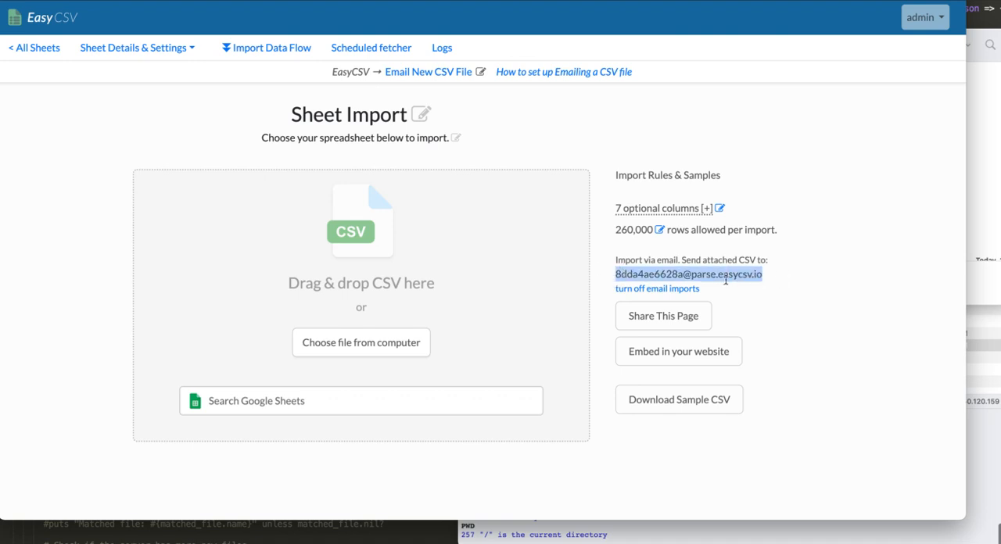
click(770, 273)
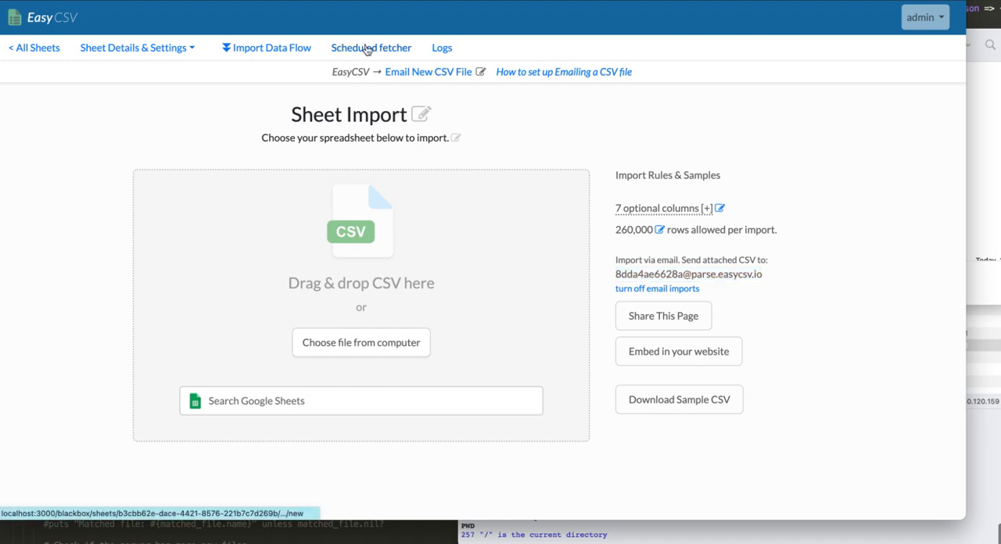
Step: Open the sheet's Import Data Flow and turn on downloading and importing files on a schedule
click(271, 49)
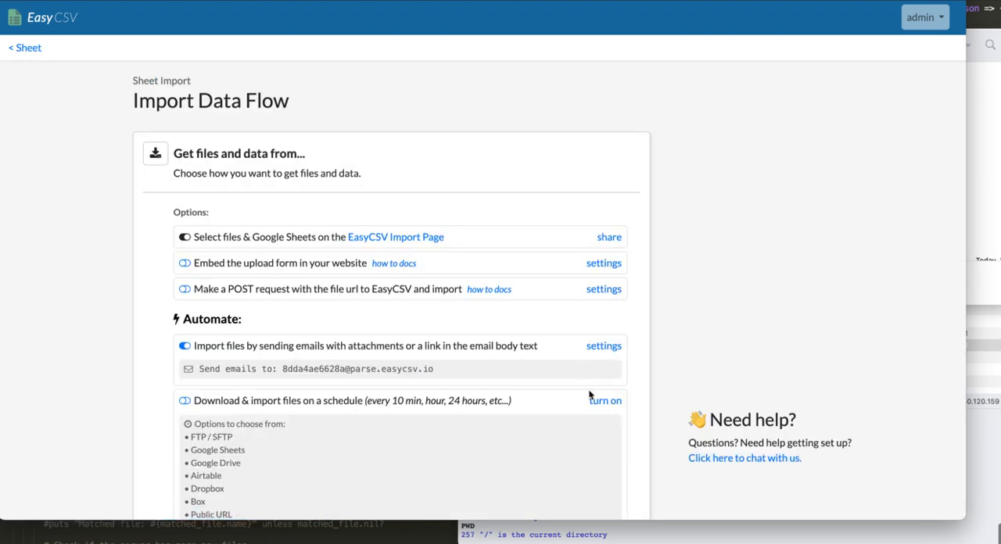
scroll(597, 404, down, 2)
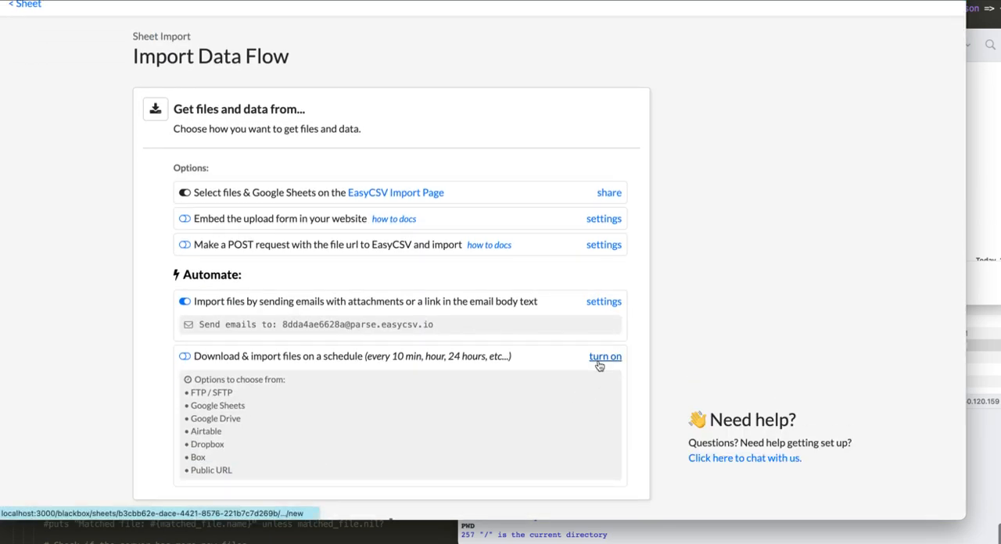
click(598, 362)
Step: Keep the fetch frequency at Every 24 hours and set the data source to FTP/SFTP
click(308, 152)
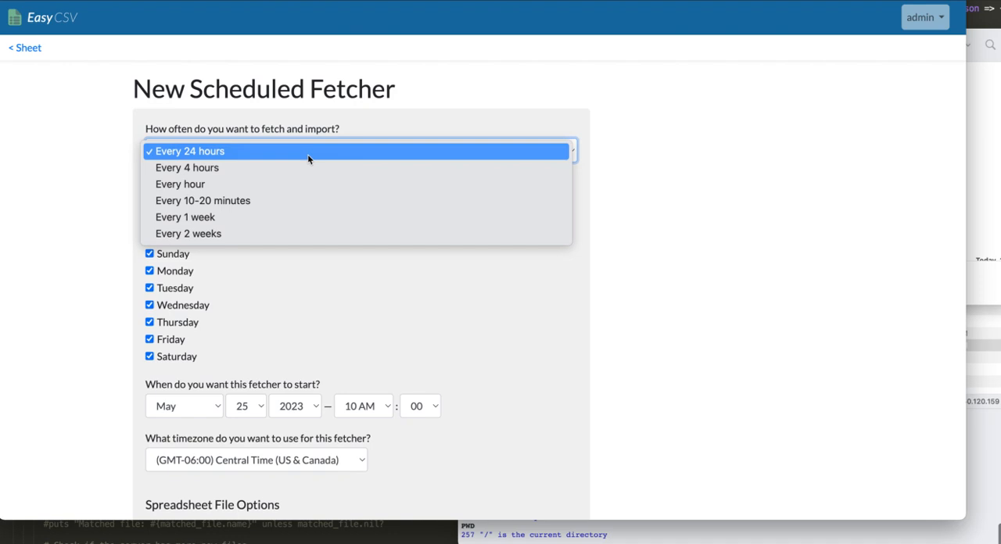
click(61, 161)
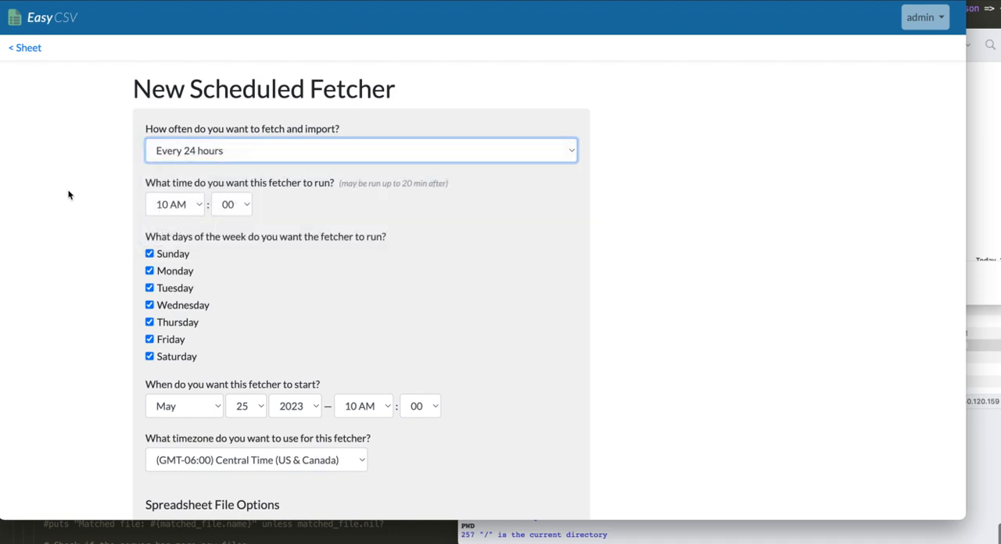
scroll(86, 223, down, 2)
scroll(78, 298, down, 3)
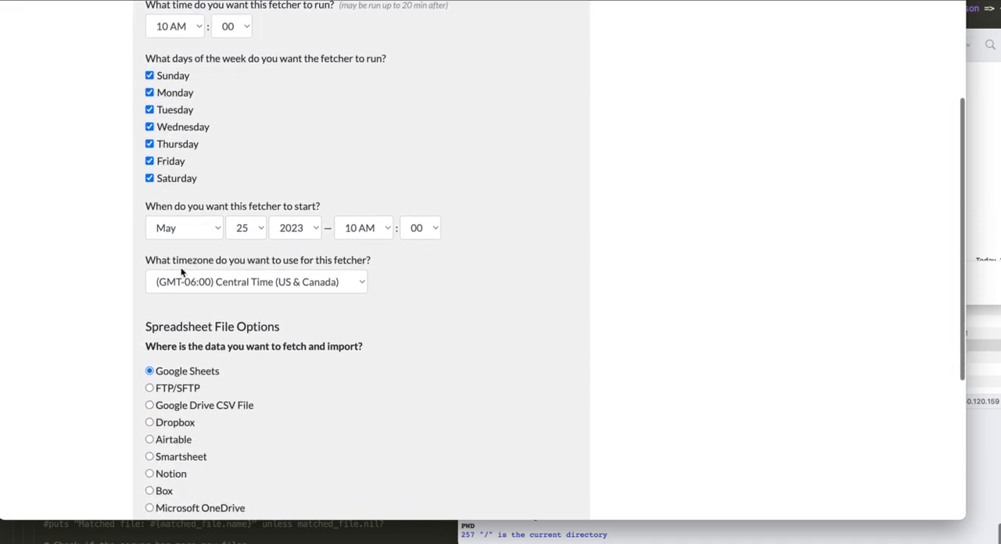
scroll(101, 352, down, 2)
click(149, 328)
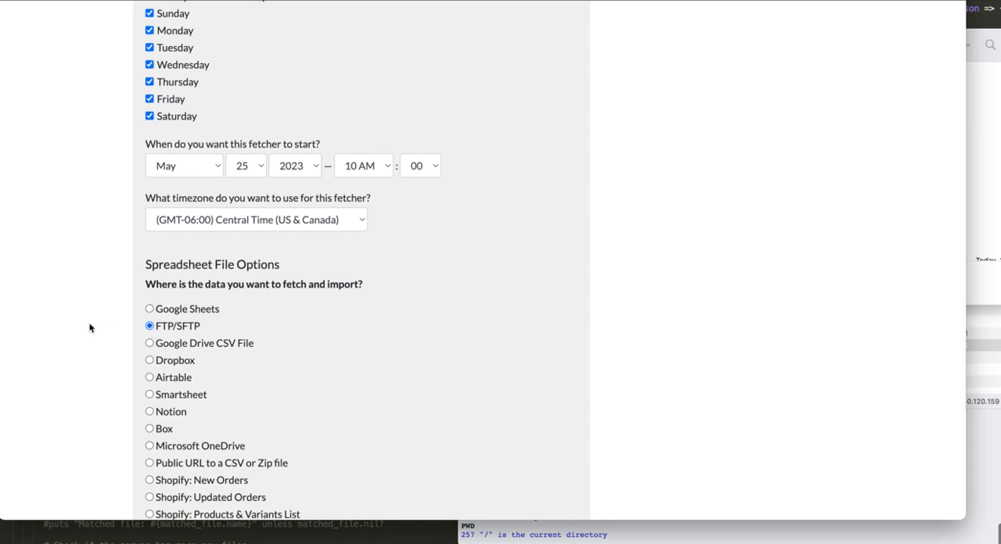
Step: Fill in the SFTP connection's host address, username and password for the scheduled fetcher
scroll(94, 327, down, 1)
scroll(97, 324, down, 10)
scroll(96, 326, up, 1)
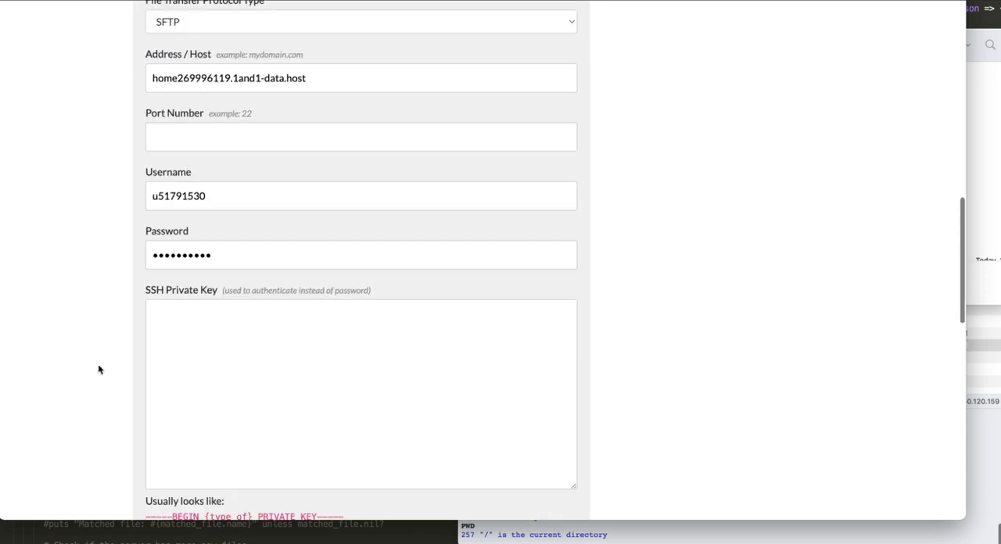
scroll(98, 368, down, 3)
scroll(133, 328, up, 5)
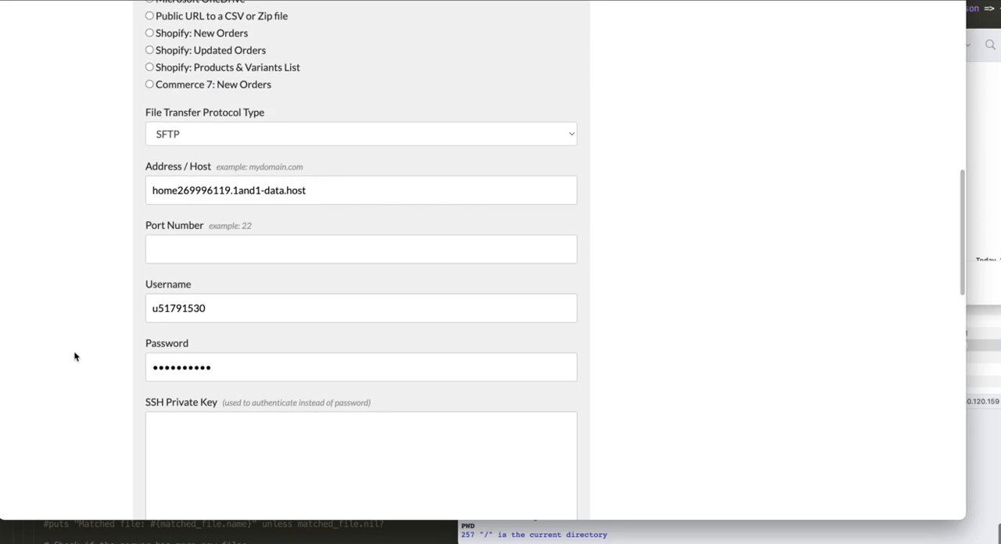
Step: Enter /files/exports/ as an example file path and clear the field again
scroll(74, 357, down, 5)
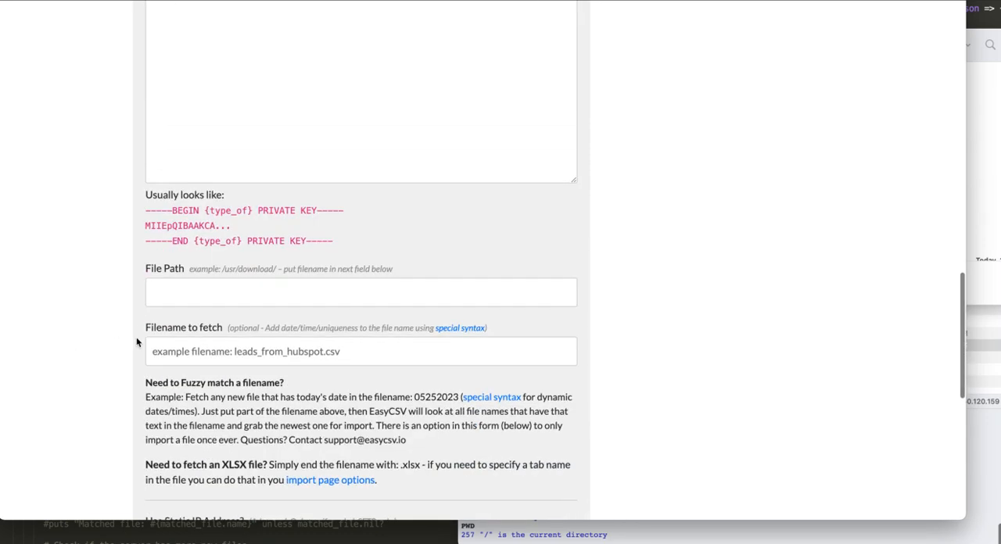
click(167, 298)
text(/)
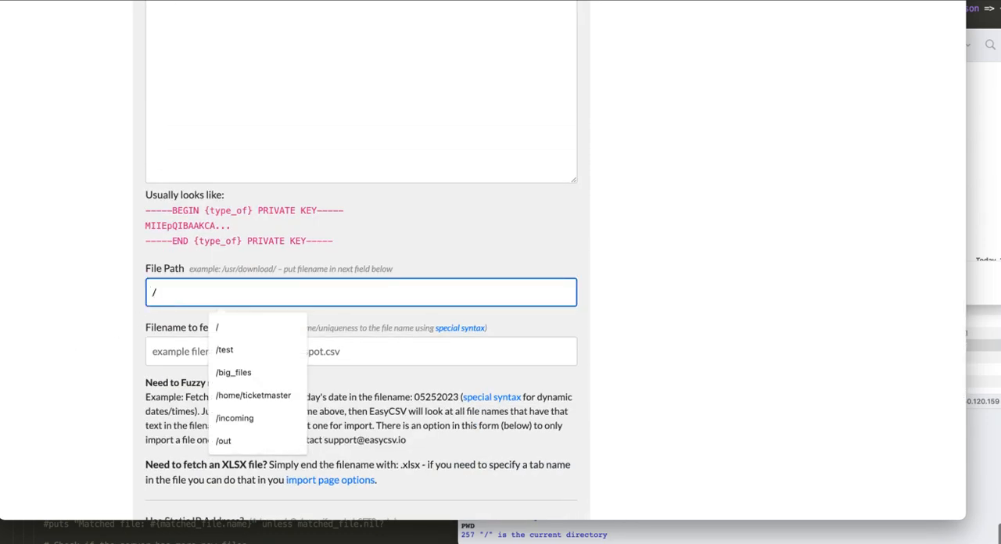
key(BackSpace)
text(/files)
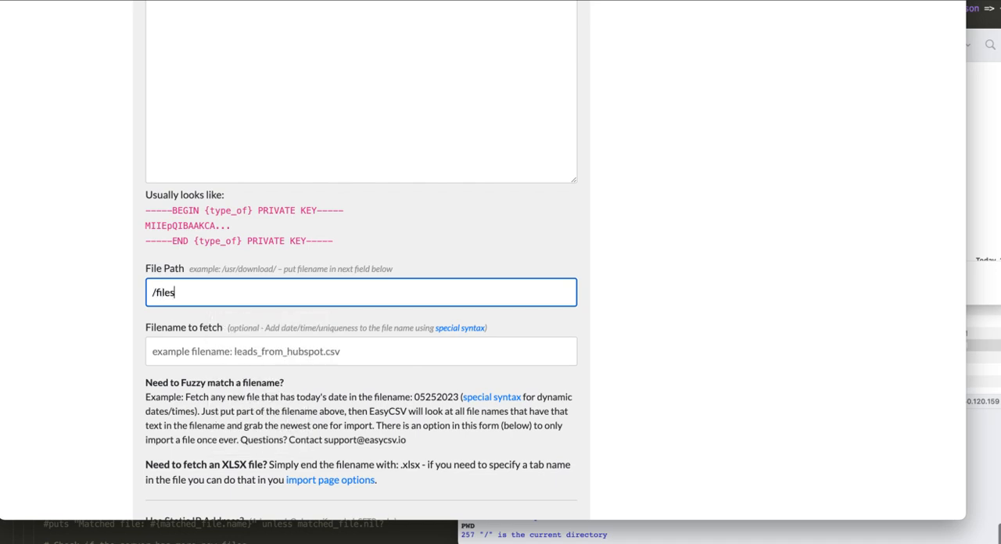
text(/exports/)
drag(254, 290, 122, 286)
key(BackSpace)
Step: Set the filename to fetch to rightway_clean_011
click(175, 352)
text(rightway_clean_011)
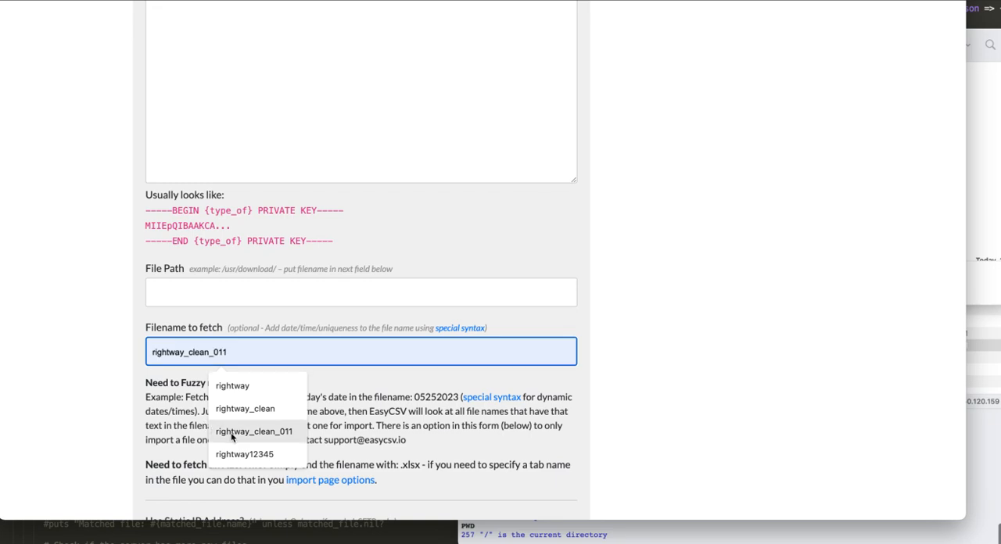
click(255, 431)
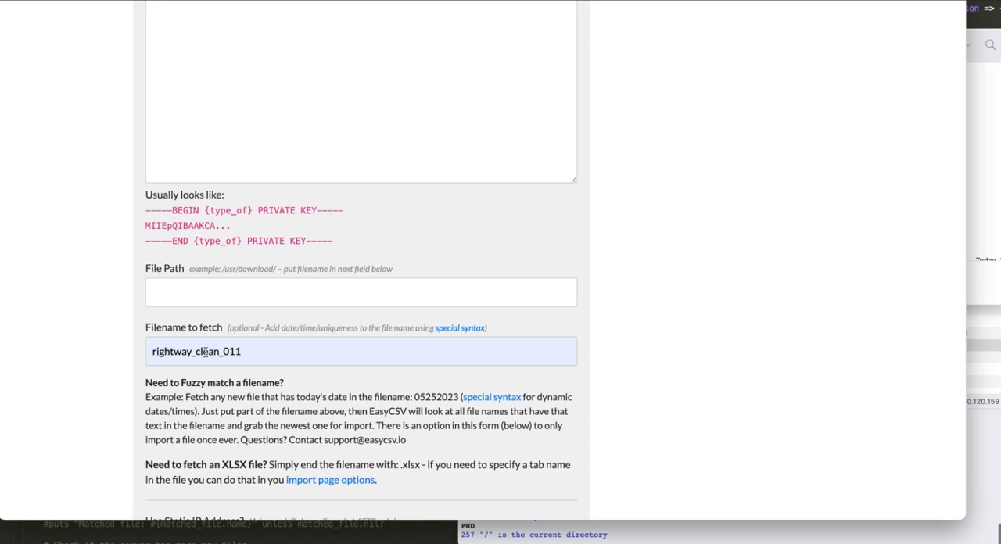
Step: Replace the 011 ending of the filename to fetch with the date digits 30230529
drag(222, 351, 255, 352)
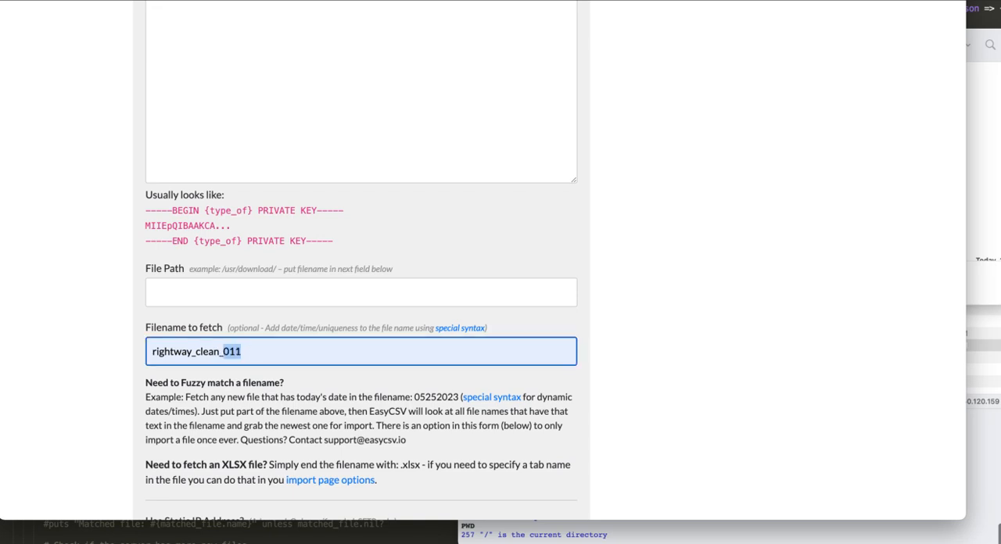
key(BackSpace)
text(02)
key(BackSpace)
key(BackSpace)
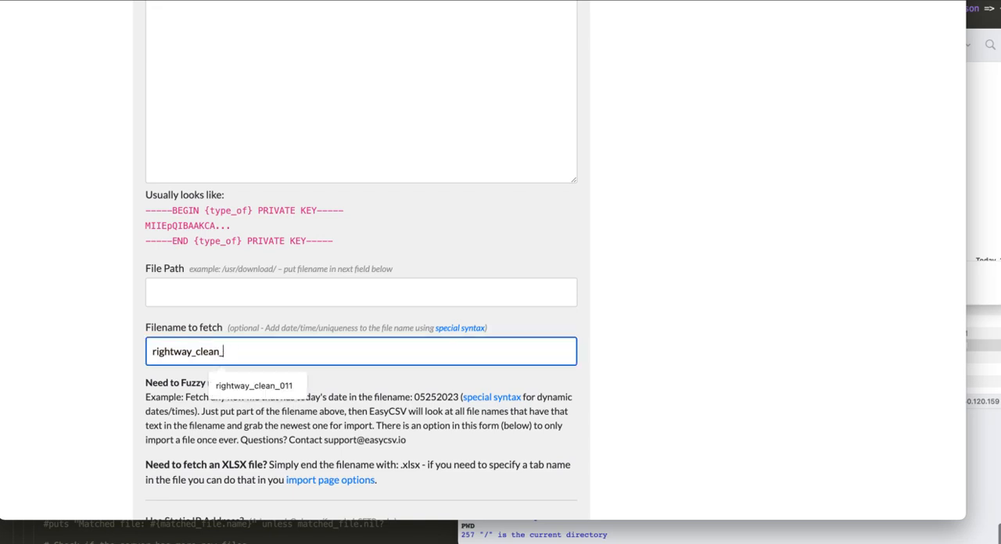
text(302305)
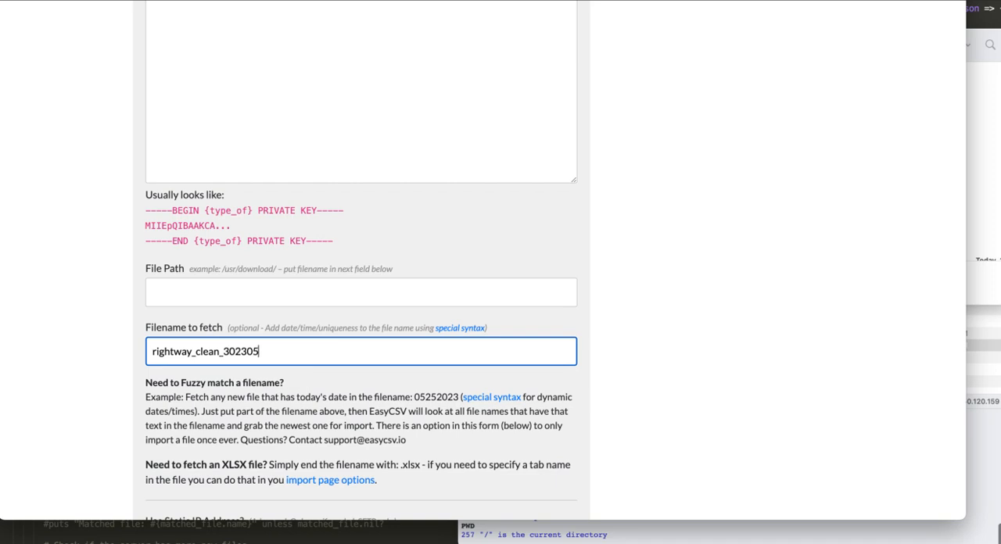
text(29)
Step: Replace the date digits in the filename to fetch with the dynamic placeholders {YYYY}{MM}{DD}
key(shift+Left)
key(shift+Left)
key(shift+Left)
key(shift+Left)
key(shift+Left)
key(shift+Left)
key(shift+Left)
key(shift+Left)
key(BackSpace)
text({YYYY}{MM}{DD})
Step: Open the special syntax documentation and review the date, time and uniqueness placeholders for filenames
click(476, 400)
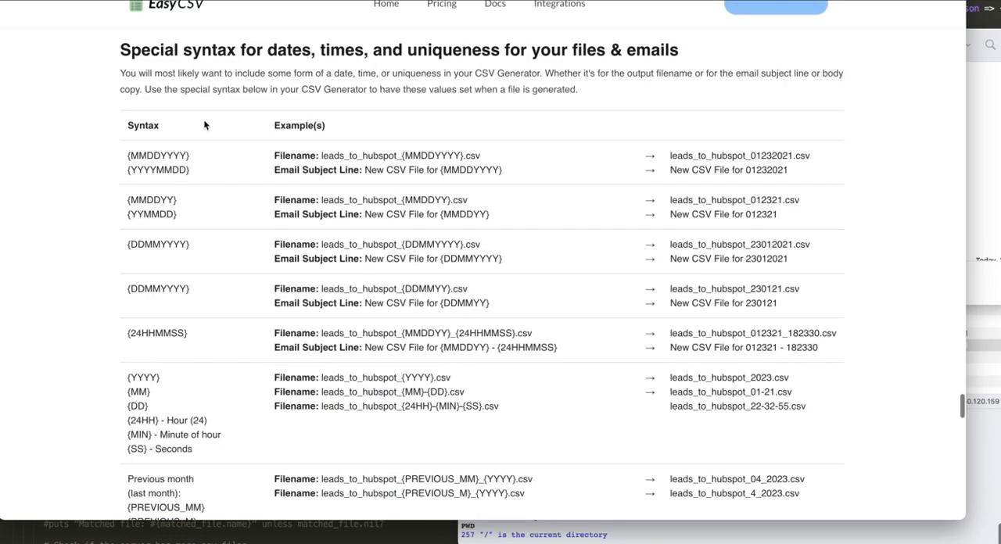
scroll(153, 231, down, 5)
scroll(154, 227, down, 1)
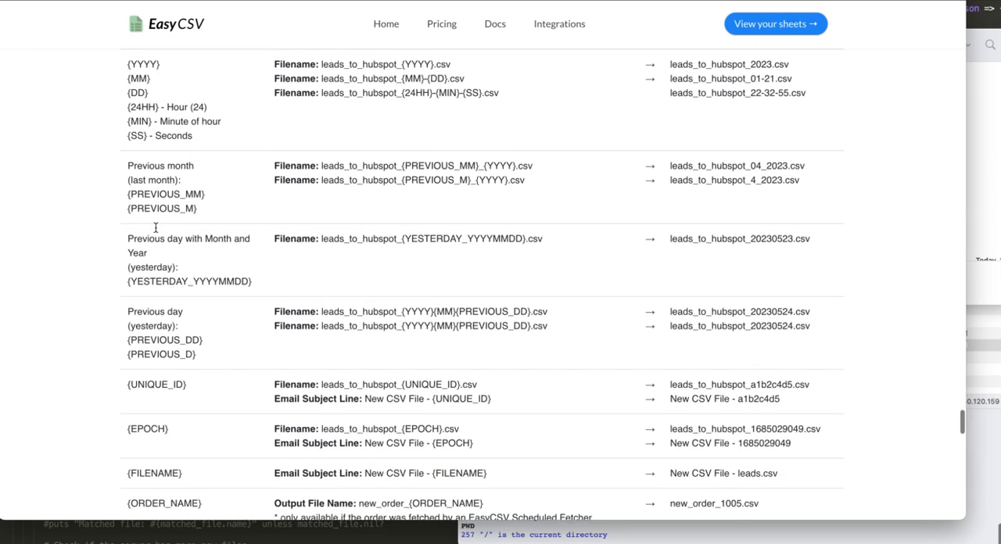
Step: Check the remaining date and uniqueness placeholders in the special syntax table, and close the documentation page
scroll(170, 280, down, 2)
scroll(170, 280, up, 1)
scroll(170, 281, up, 4)
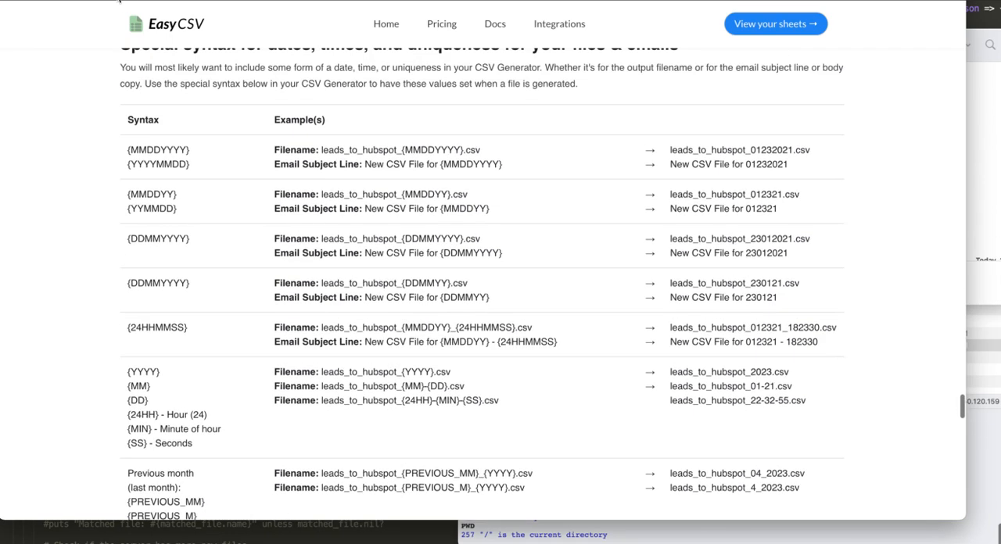
key(super+w)
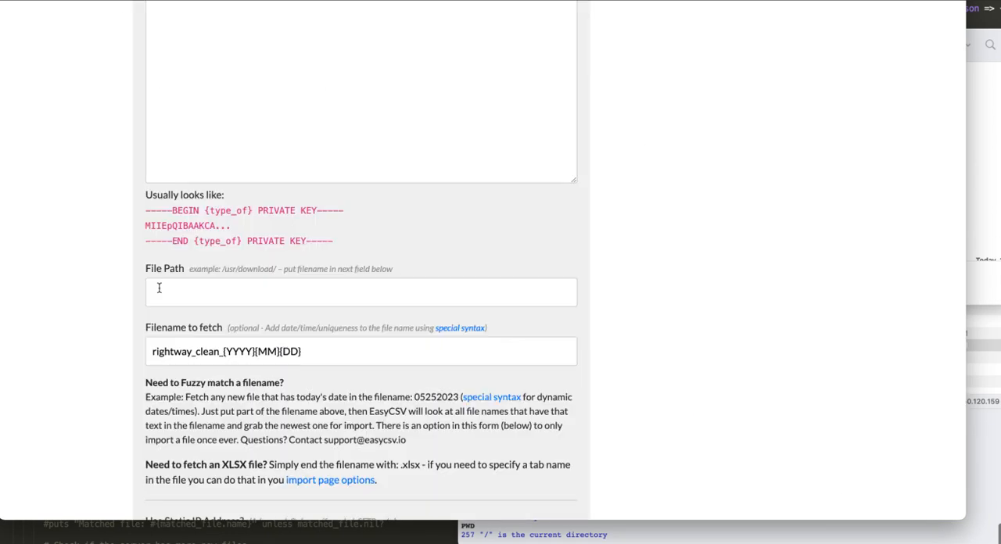
Step: Remove the {MM}{DD} placeholders from the filename to fetch, keeping rightway_clean_{YYYY}
scroll(199, 348, down, 1)
click(189, 350)
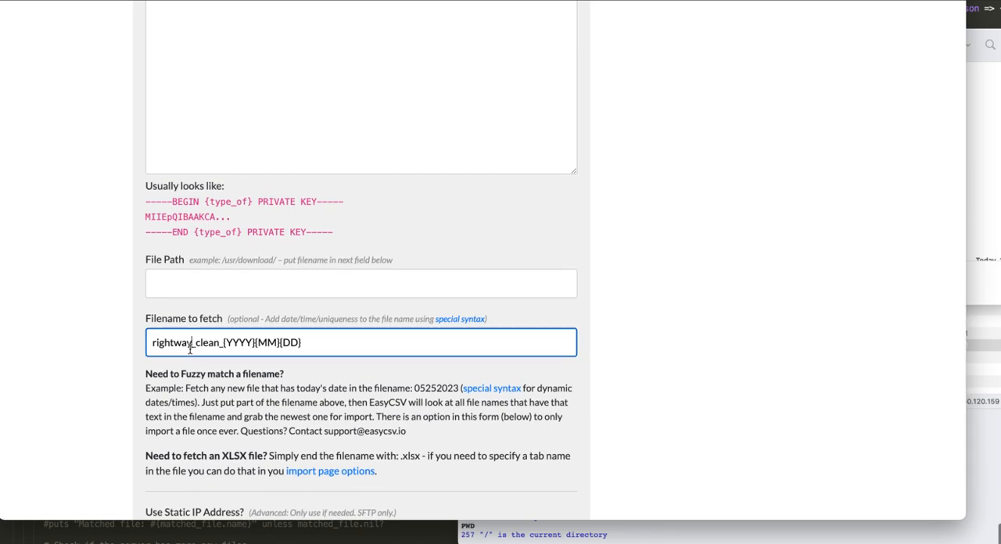
double_click(238, 342)
click(263, 342)
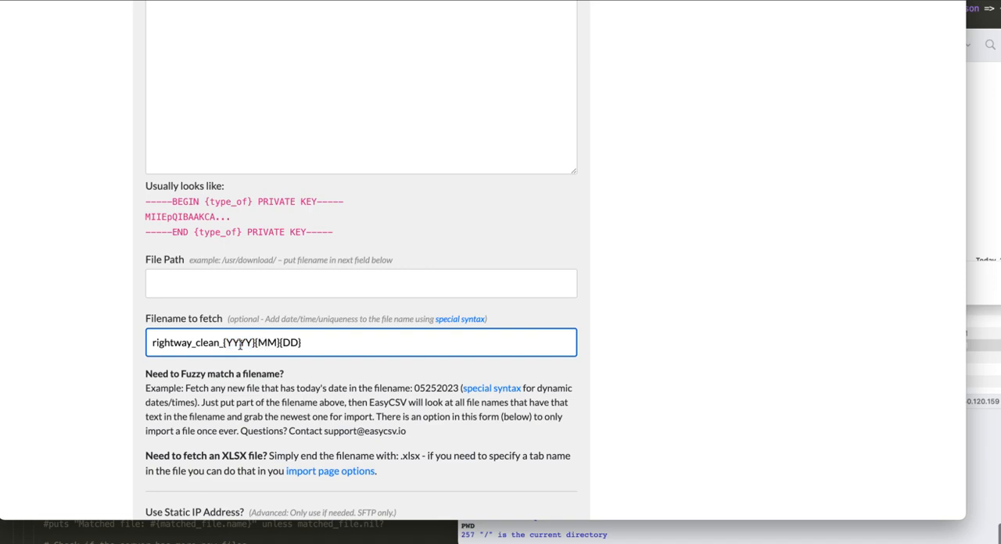
scroll(255, 344, down, 3)
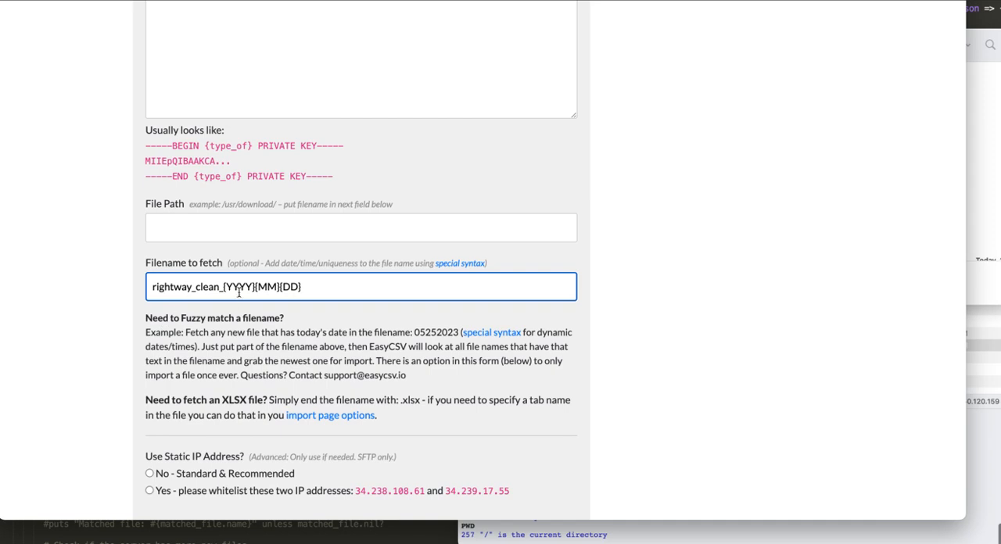
click(255, 287)
drag(255, 287, 333, 289)
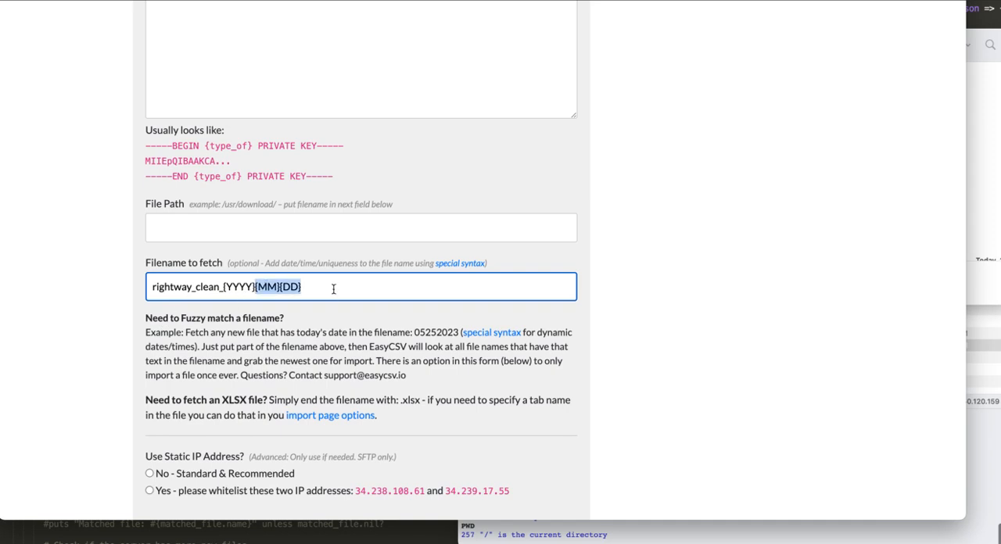
key(BackSpace)
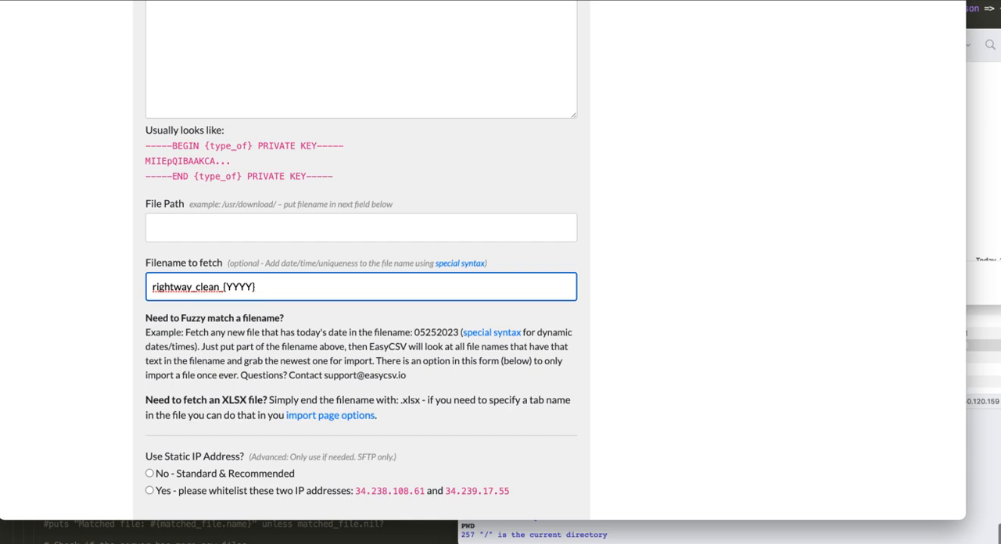
Step: Try the endings 0529, 0530 and 0531 after {YYYY} in the filename to fetch, and remove them
drag(340, 287, 191, 287)
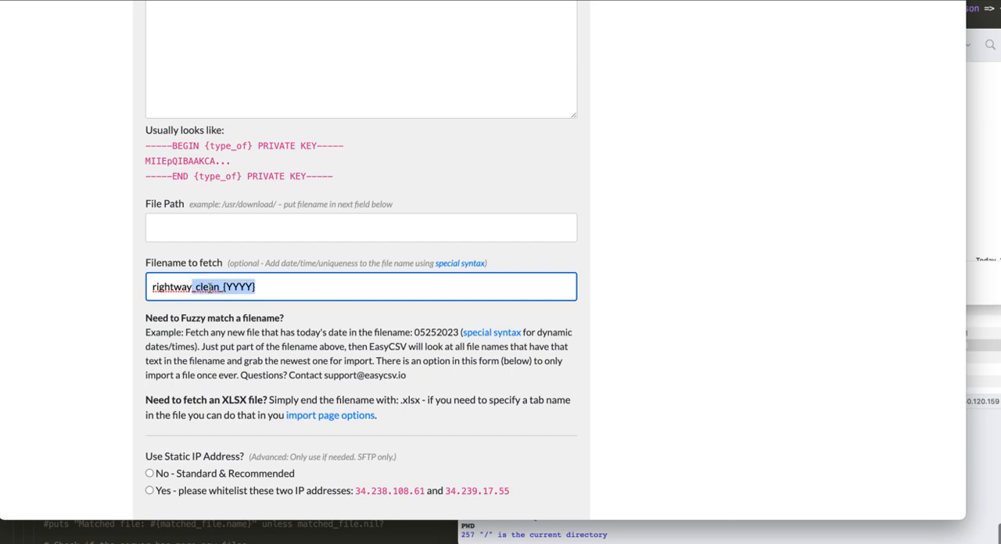
click(225, 287)
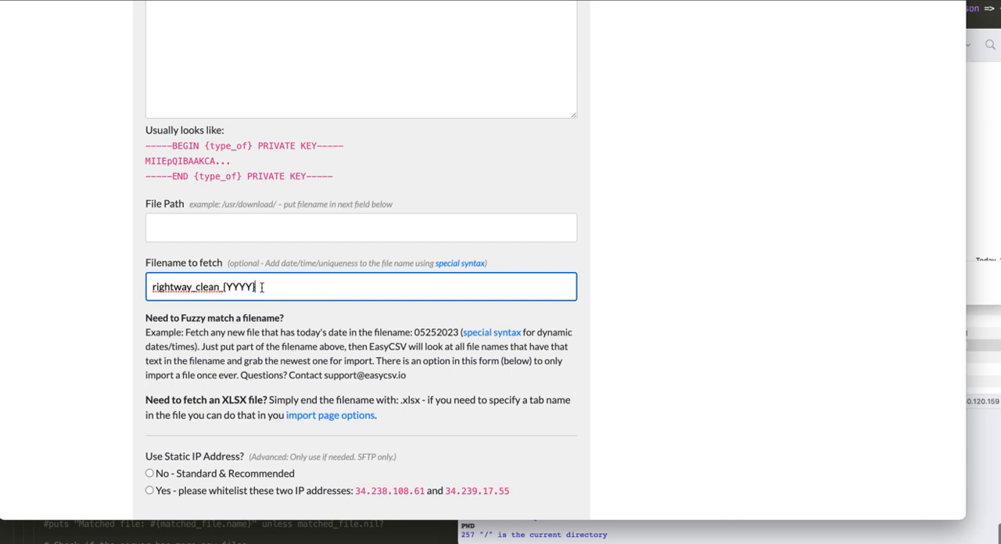
text(0529)
key(shift+Left)
key(shift+Left)
text(30)
key(shift+Left)
key(shift+Left)
text(31)
key(shift+Left)
key(shift+Left)
key(shift+Left)
key(shift+Left)
key(BackSpace)
Step: Replace the {YYYY} placeholder in the filename to fetch with 011
scroll(90, 340, down, 3)
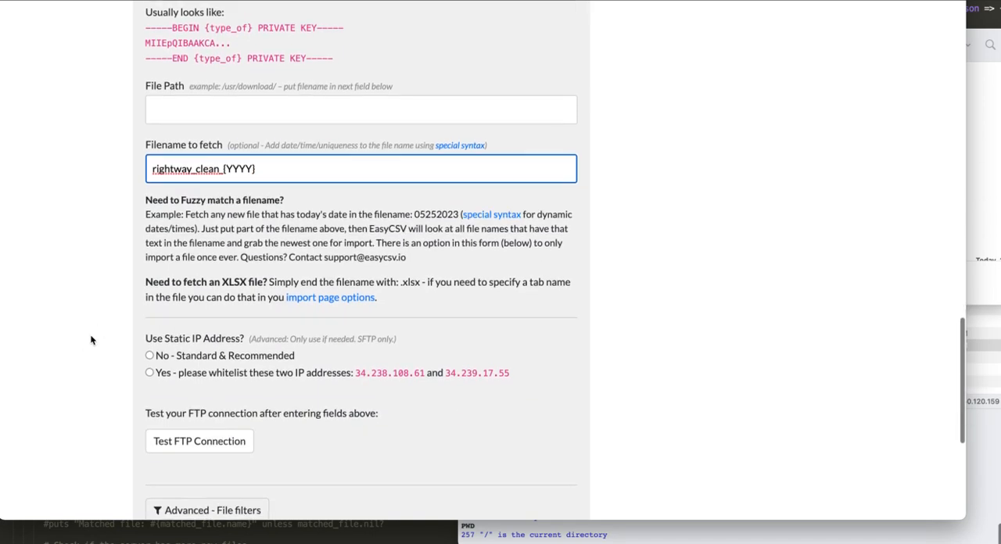
drag(268, 169, 223, 172)
key(BackSpace)
text(011)
click(116, 201)
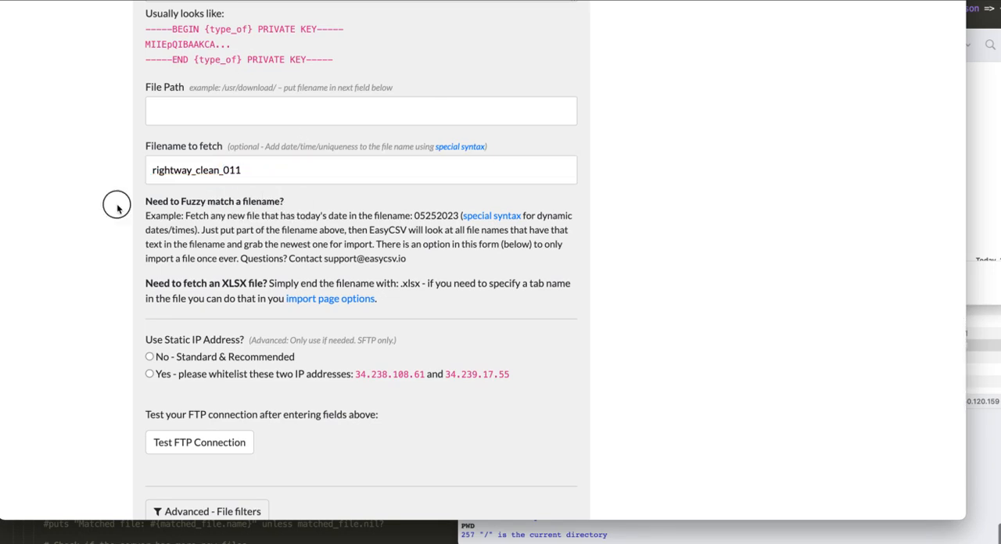
Step: Set the static IP address option to No - Standard & Recommended and test the FTP connection
scroll(109, 250, down, 1)
scroll(108, 249, up, 1)
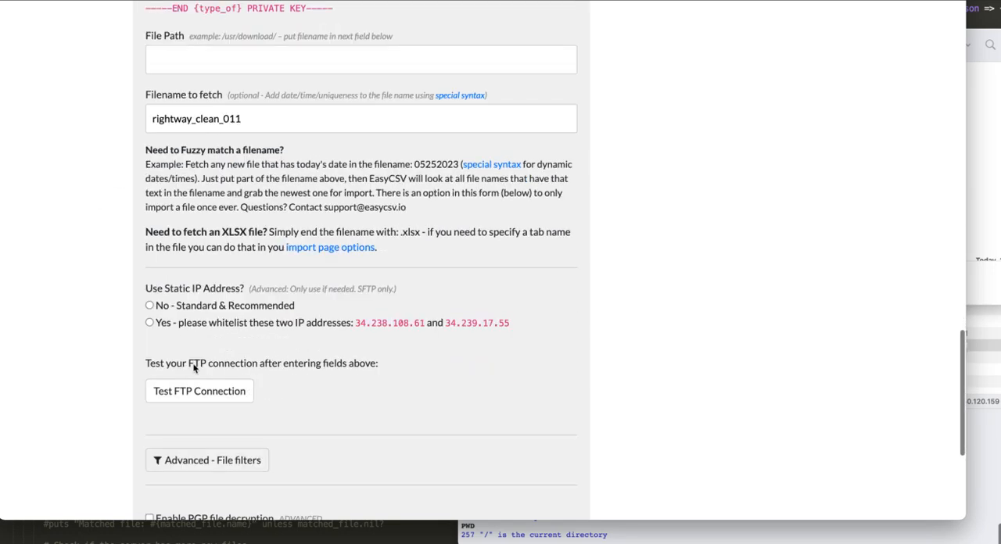
click(202, 310)
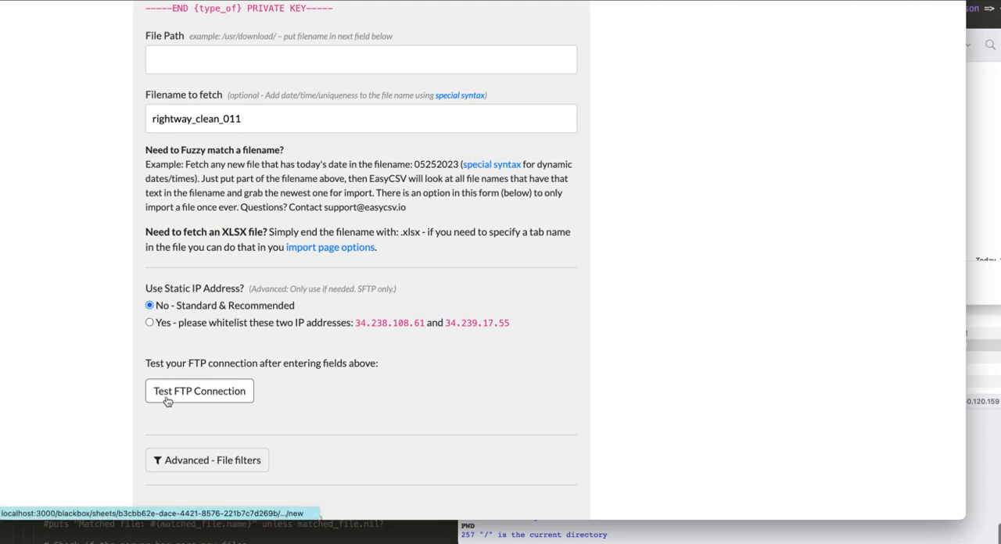
click(420, 325)
click(502, 323)
click(238, 309)
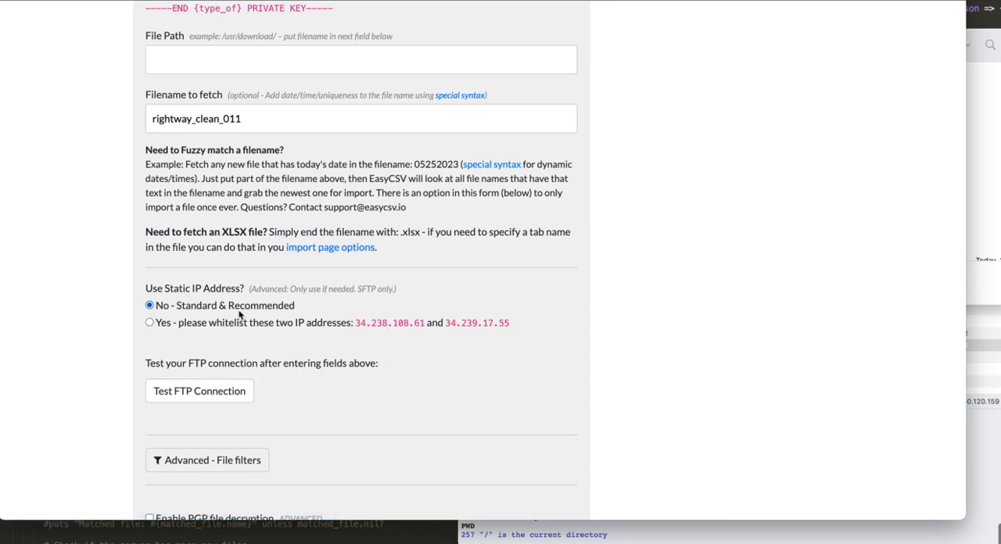
click(222, 392)
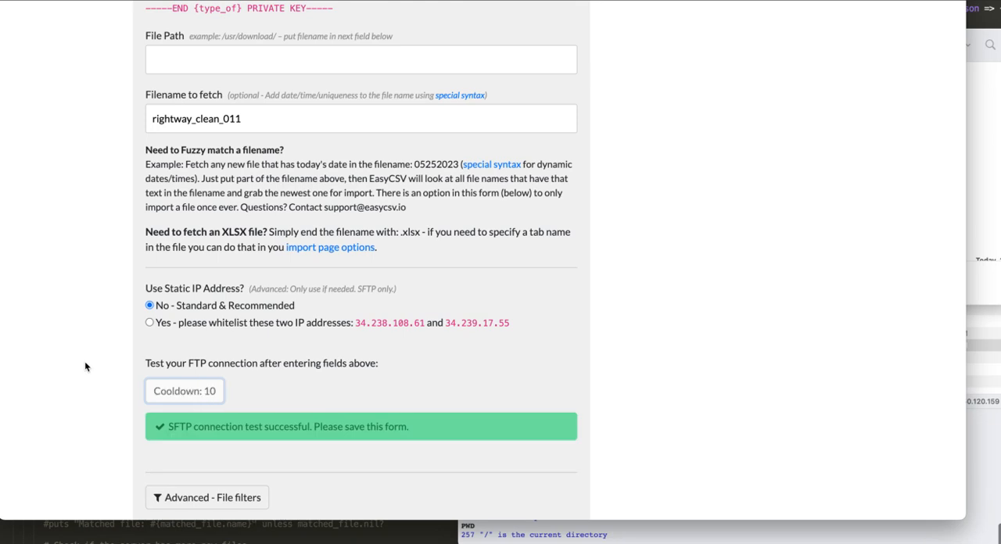
Step: Review the connection settings and set the fetcher to only fetch and import a filename once, ever
scroll(84, 361, up, 10)
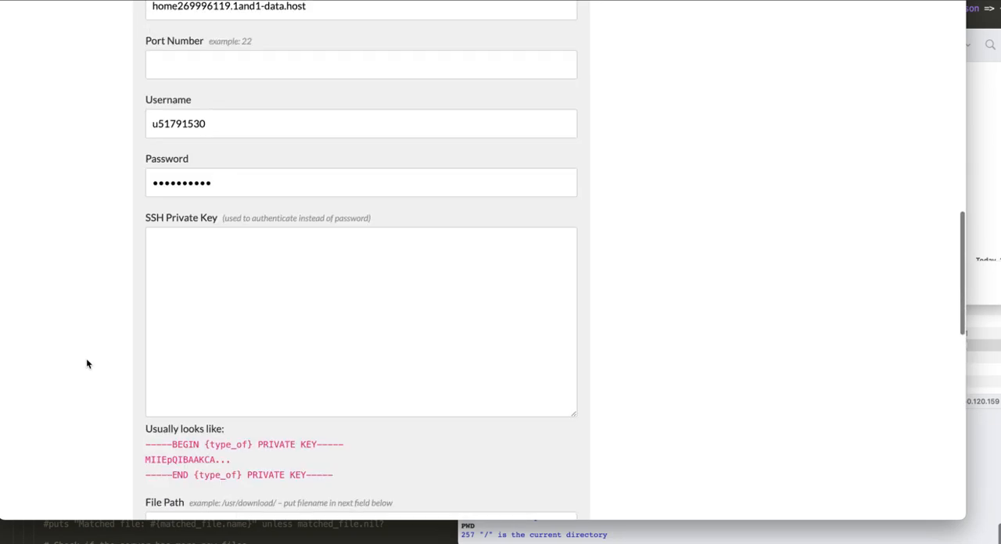
scroll(133, 329, down, 10)
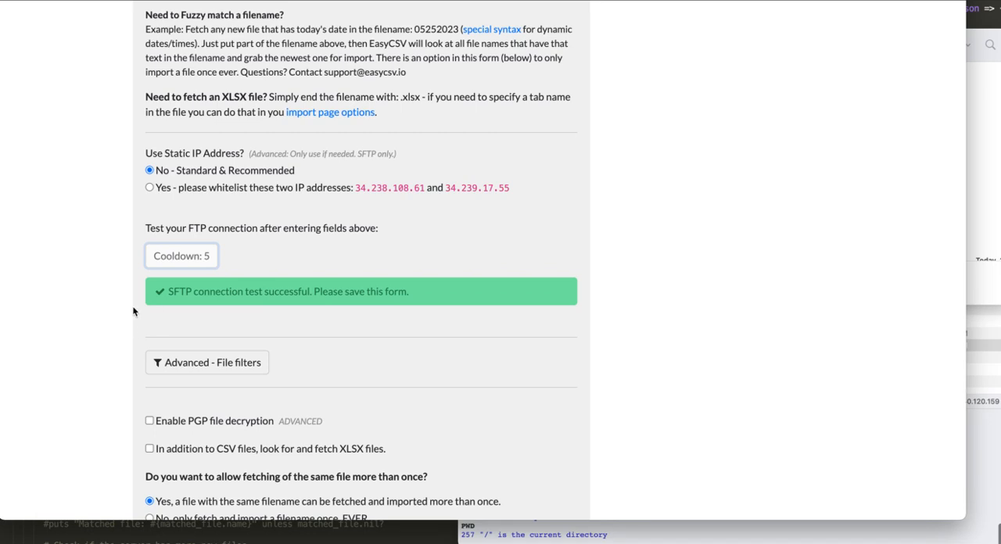
scroll(141, 328, down, 4)
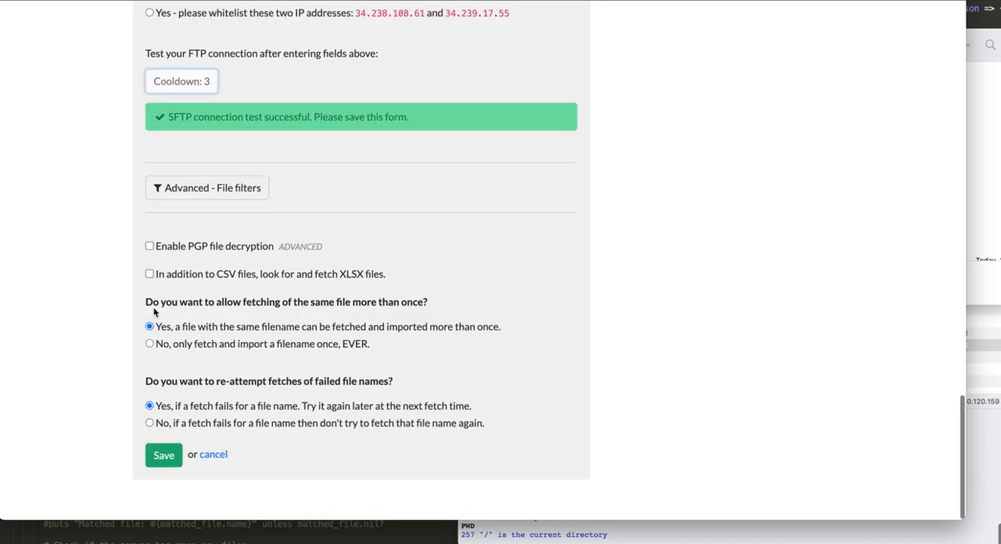
scroll(94, 266, up, 6)
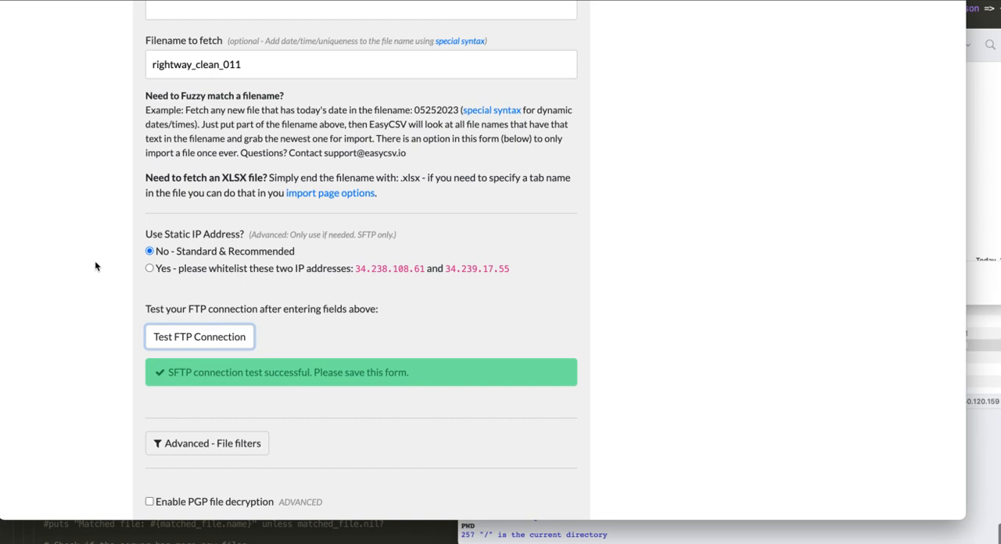
scroll(95, 266, down, 1)
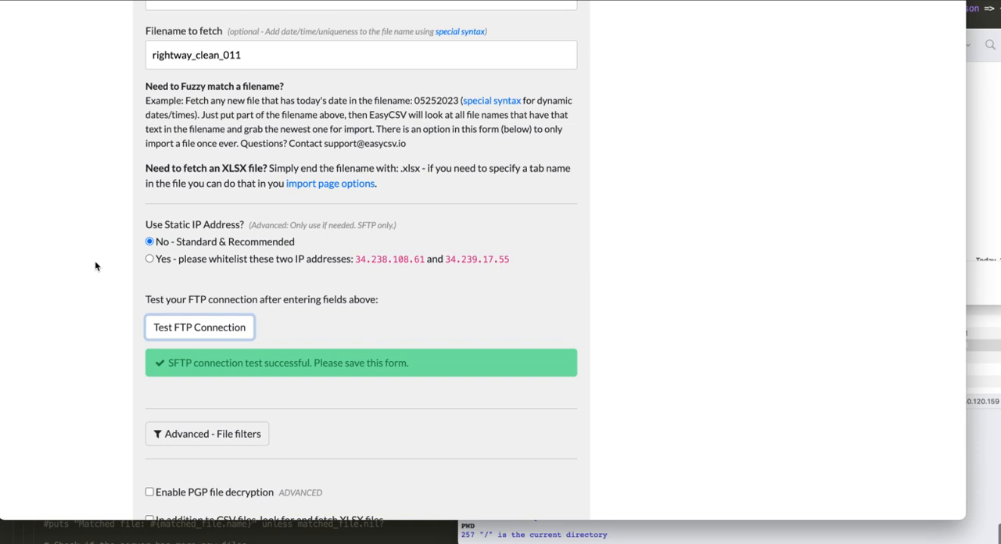
scroll(94, 266, down, 5)
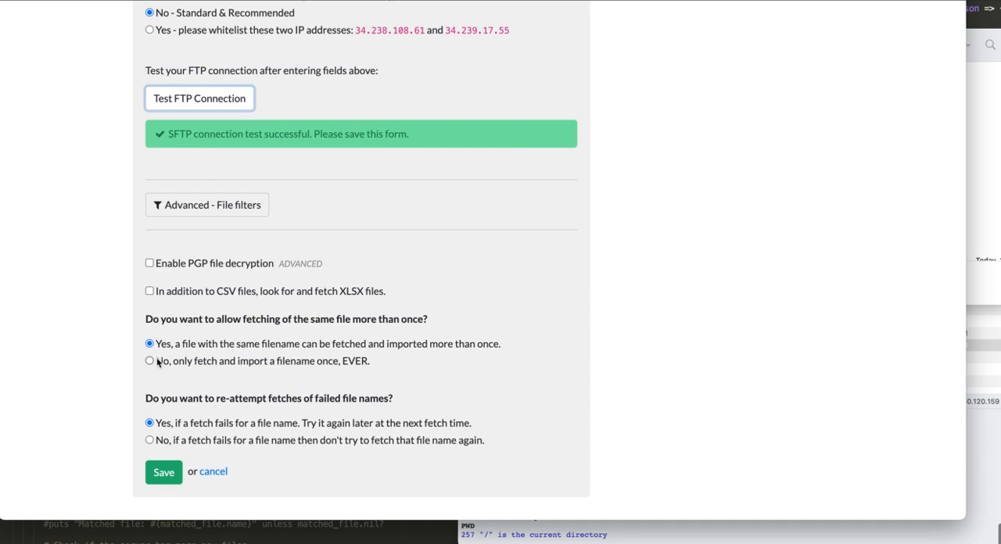
scroll(112, 351, up, 15)
scroll(112, 350, down, 4)
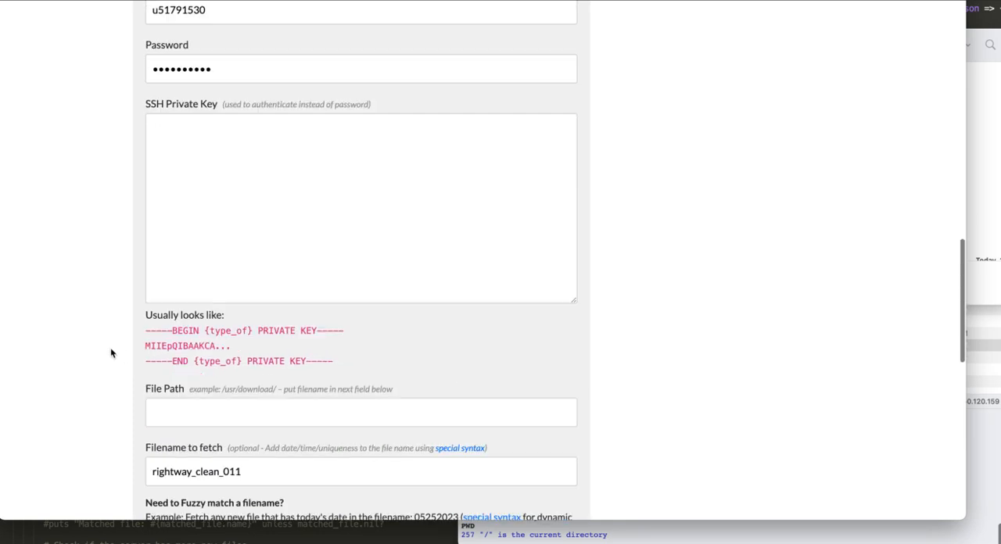
scroll(143, 359, down, 10)
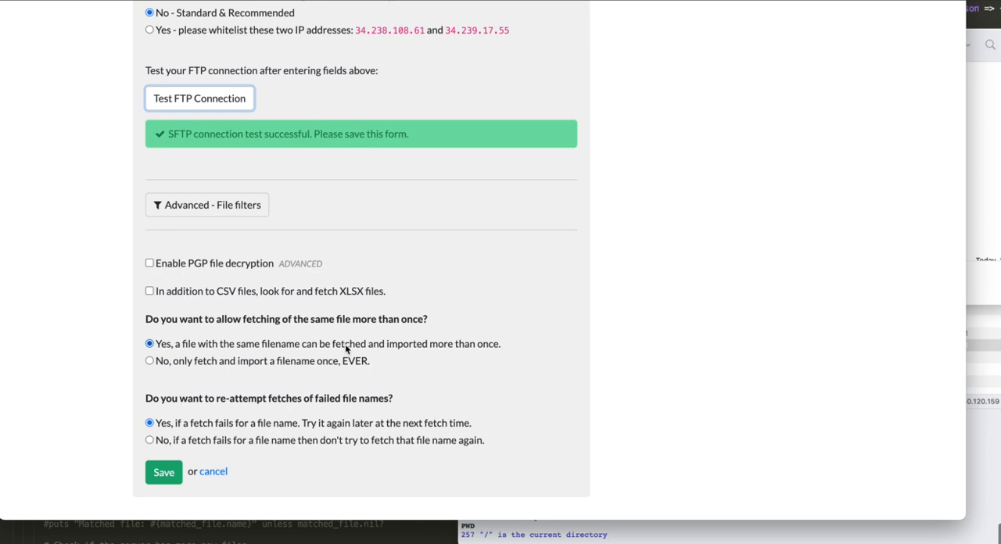
click(315, 361)
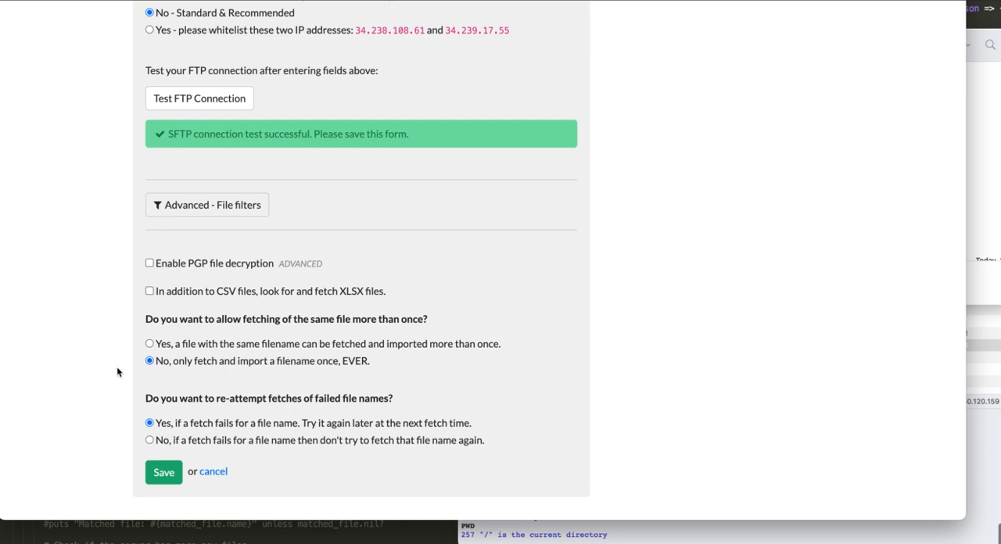
Step: Try {YYYY} in place of the 011 ending in the filename to fetch, and restore 011
scroll(117, 372, up, 5)
click(259, 271)
scroll(260, 271, down, 5)
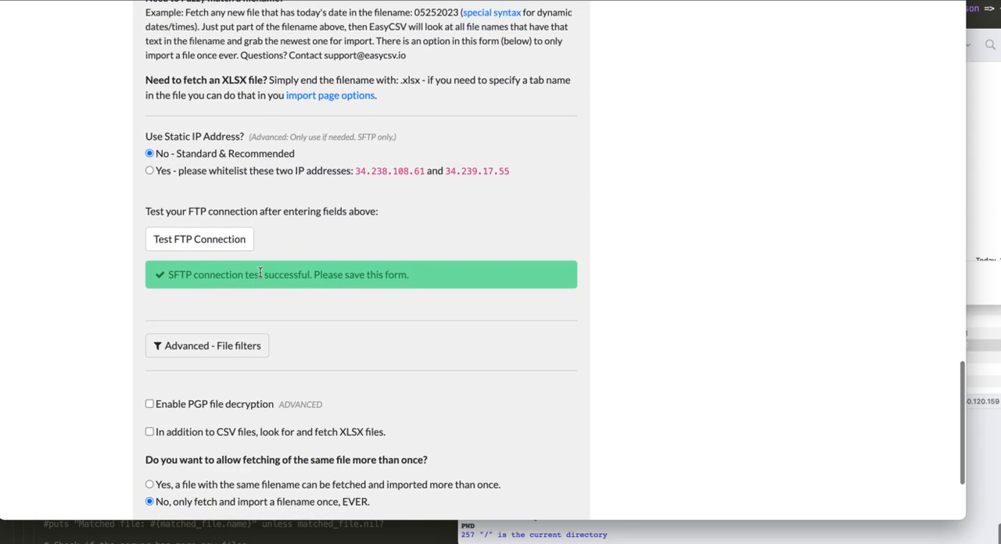
scroll(259, 271, down, 1)
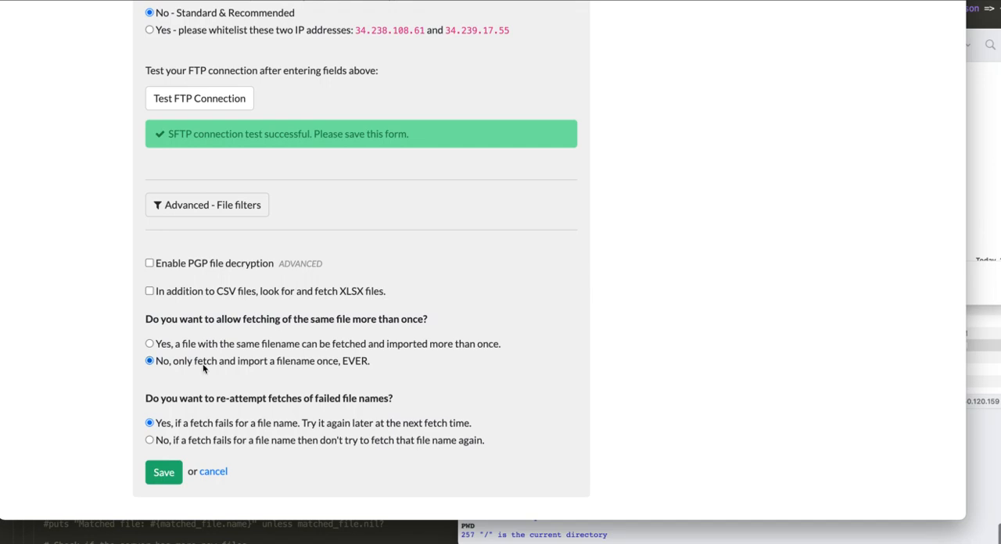
scroll(138, 360, up, 3)
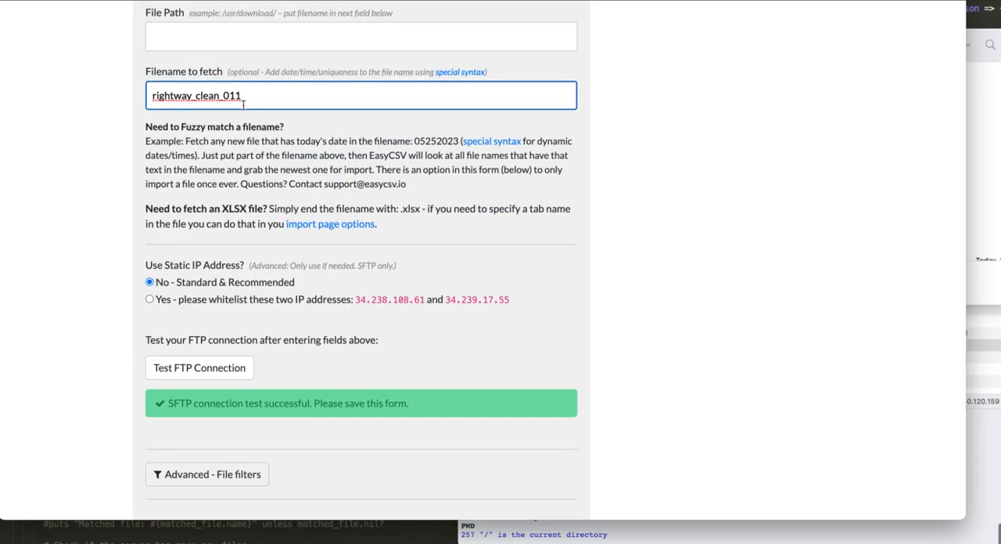
drag(223, 96, 252, 94)
text({YYYY})
drag(258, 95, 223, 98)
text(011)
Step: Save the form to create the scheduled FTP/SFTP fetcher
scroll(109, 262, down, 5)
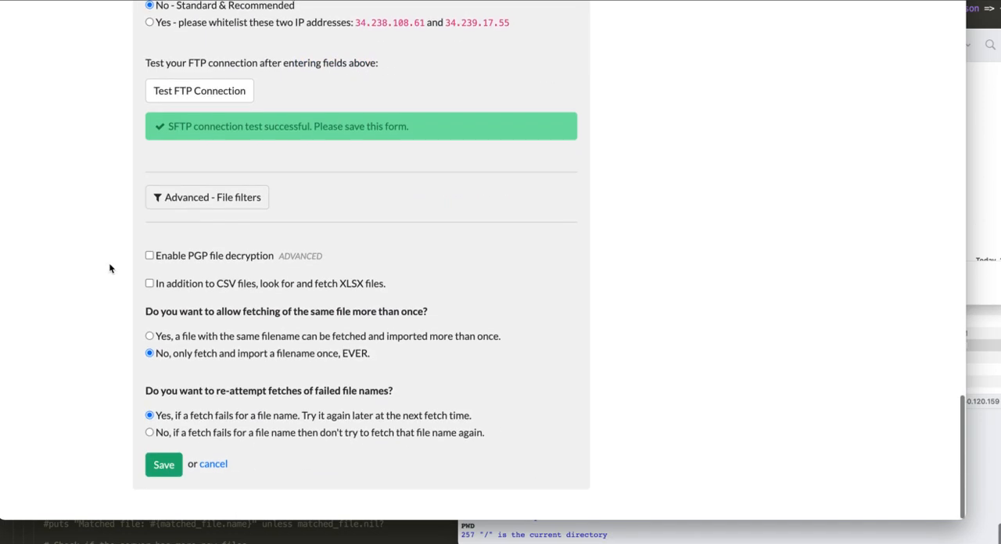
scroll(167, 349, up, 1)
click(168, 345)
click(166, 494)
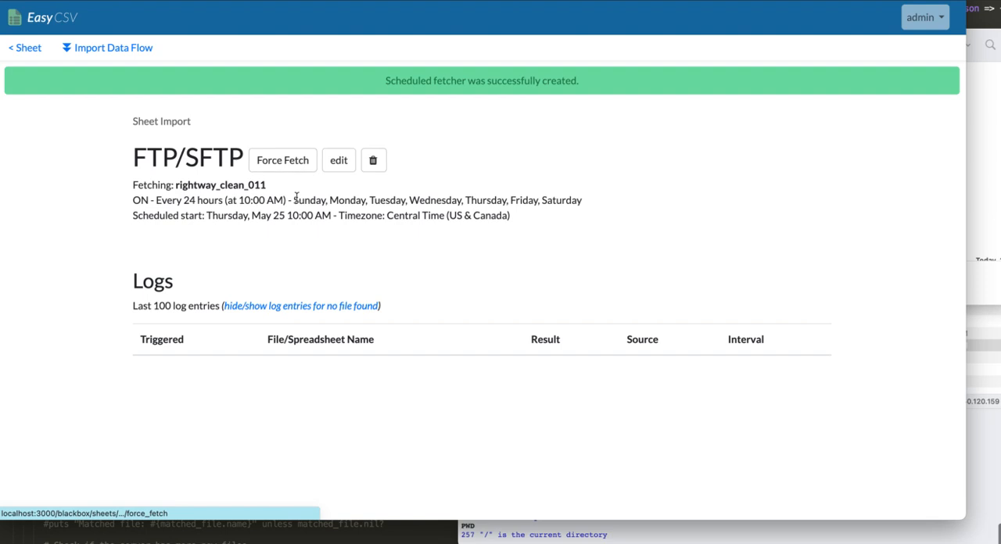
Step: Edit the saved FTP/SFTP fetcher to turn its schedule off, and save the change
drag(173, 205, 309, 202)
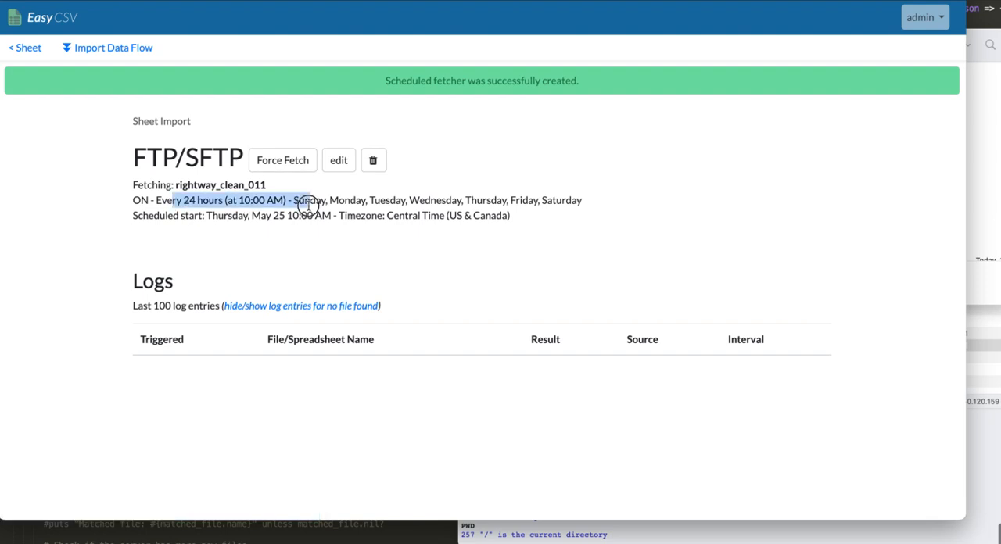
click(338, 161)
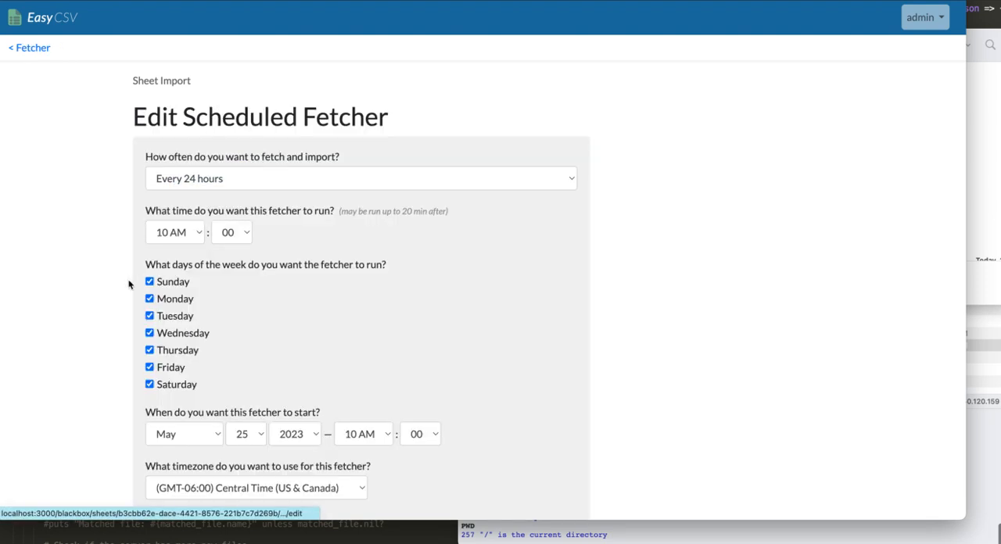
scroll(133, 282, down, 20)
click(164, 428)
click(163, 472)
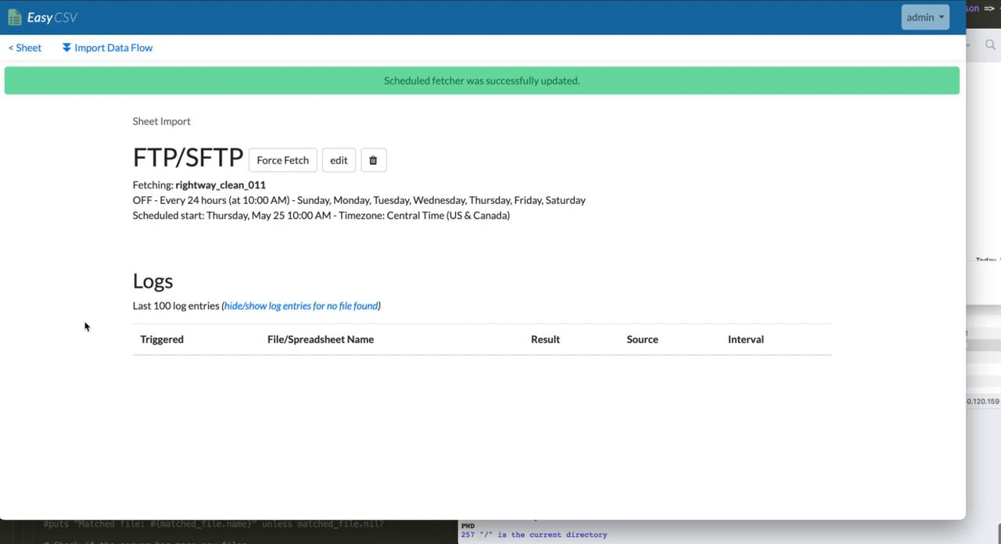
Step: Force a fetch of the file, view the generated email with the new CSV attachment, and close it
click(284, 160)
drag(207, 81, 424, 75)
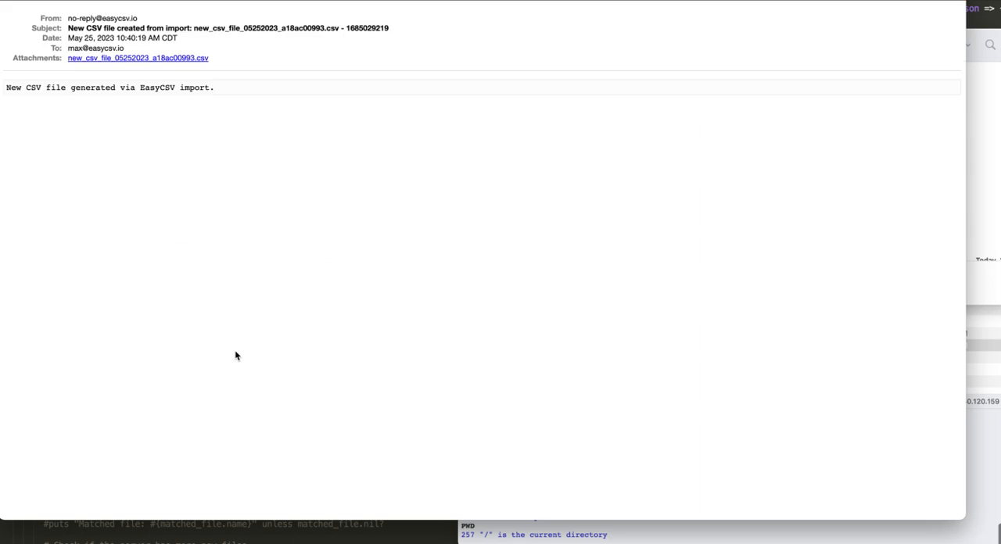
click(169, 1)
Step: Refresh the fetcher page and check the log entry for the forced fetch
click(107, 235)
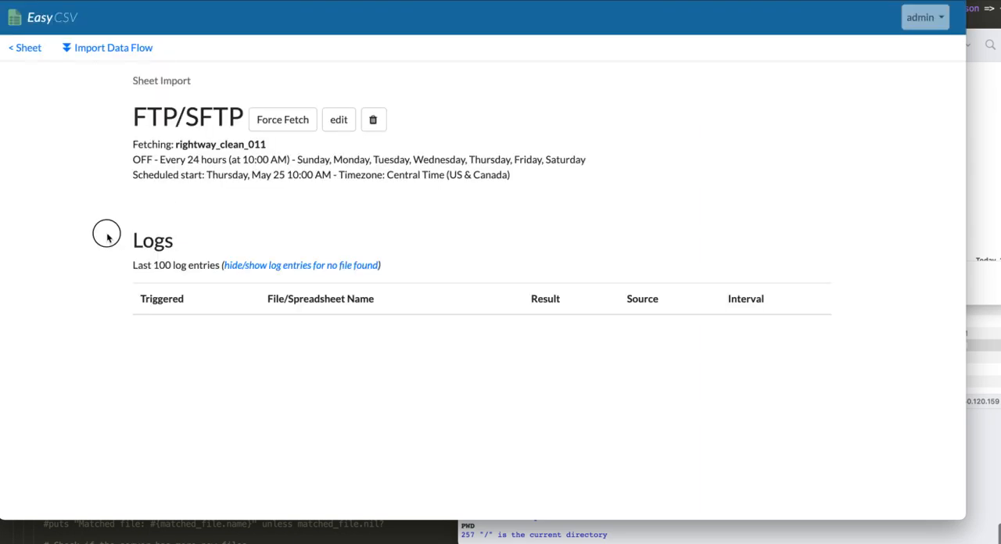
key(super+r)
drag(164, 330, 182, 335)
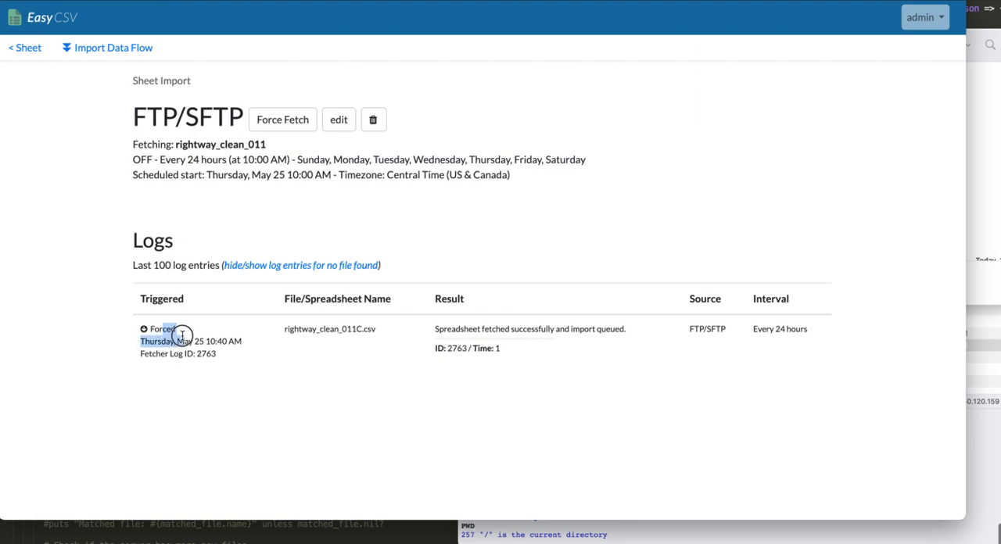
Step: Examine the forced fetch's trigger, file name and result in the fetcher log
click(208, 338)
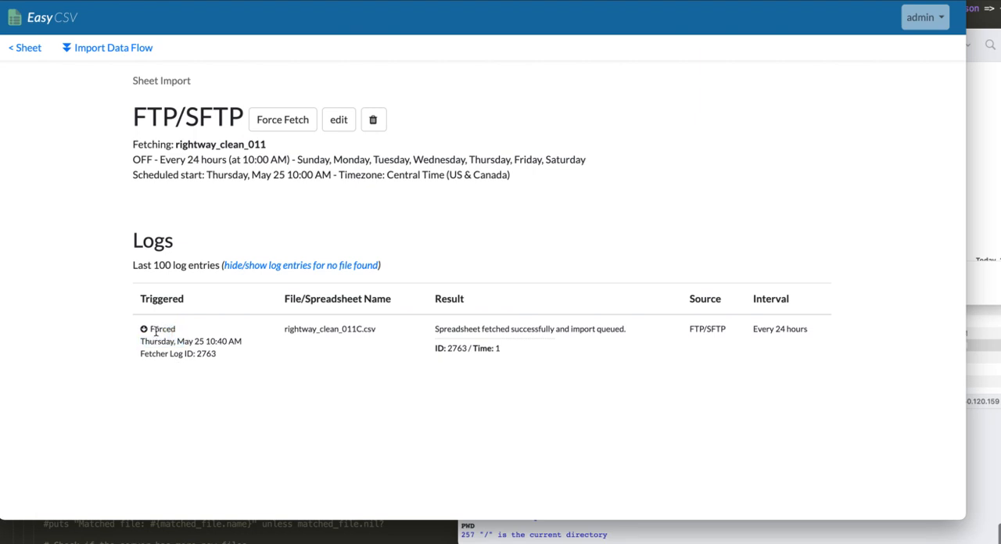
drag(284, 330, 402, 332)
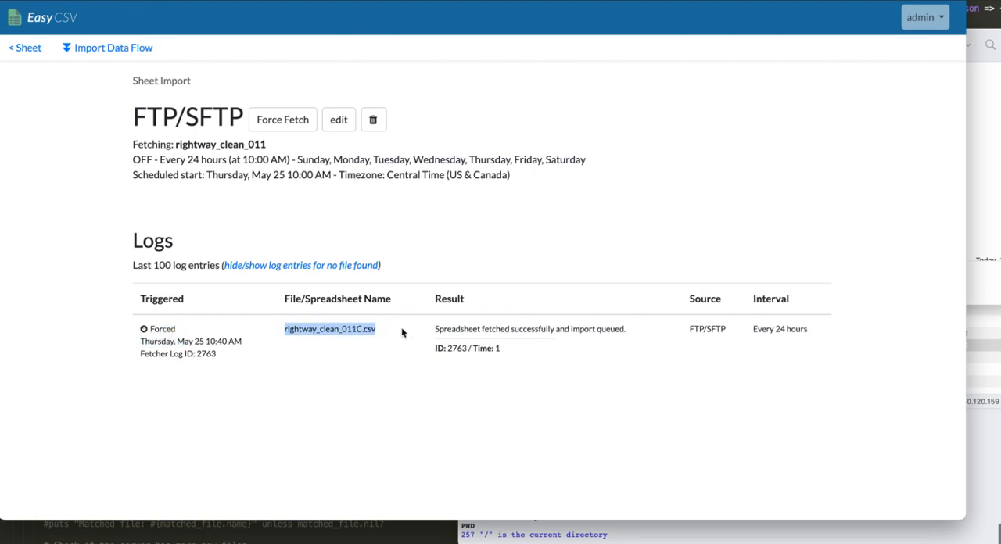
drag(468, 330, 631, 334)
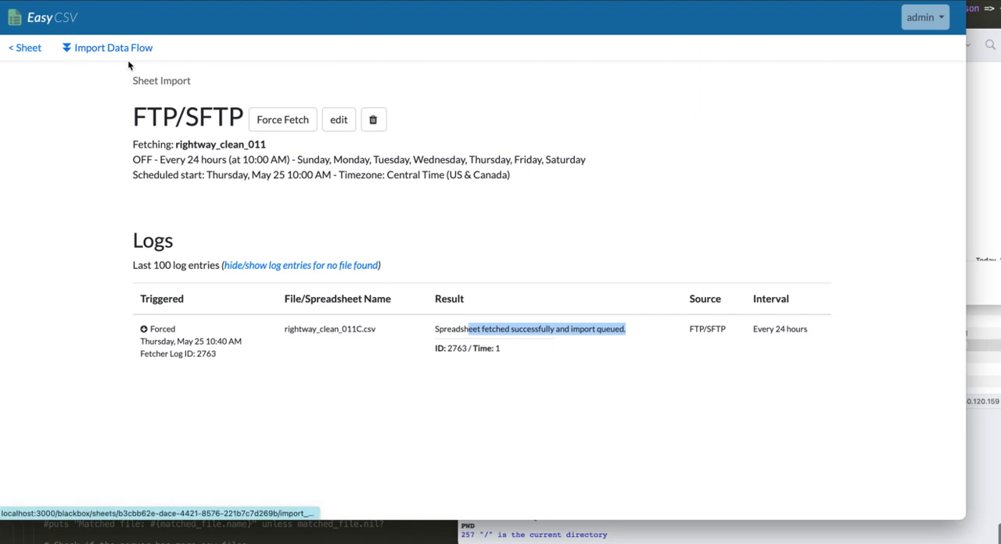
Step: Return to the sheet's import page and examine the result of the fetcher's import in the Import Logs
click(28, 48)
scroll(71, 202, down, 3)
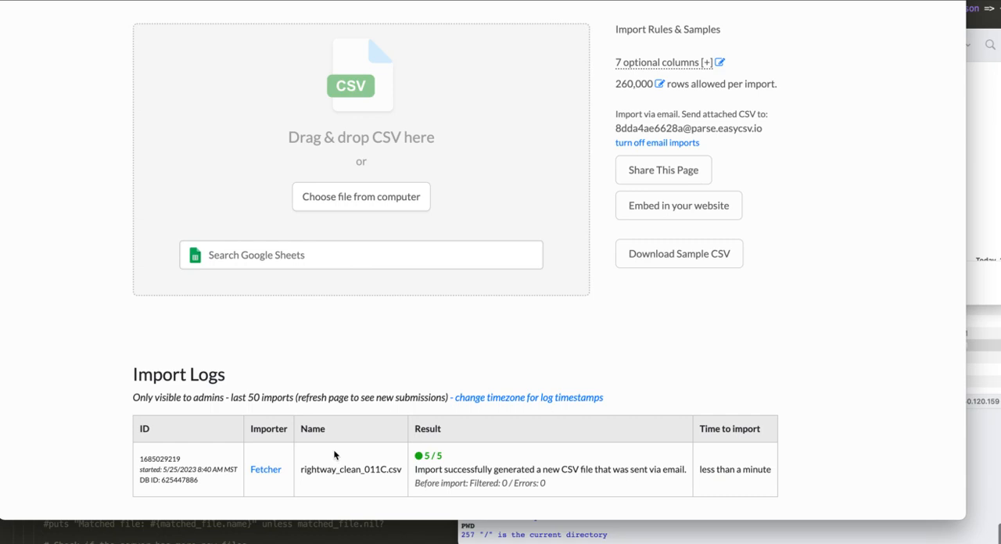
drag(424, 470, 605, 469)
click(601, 469)
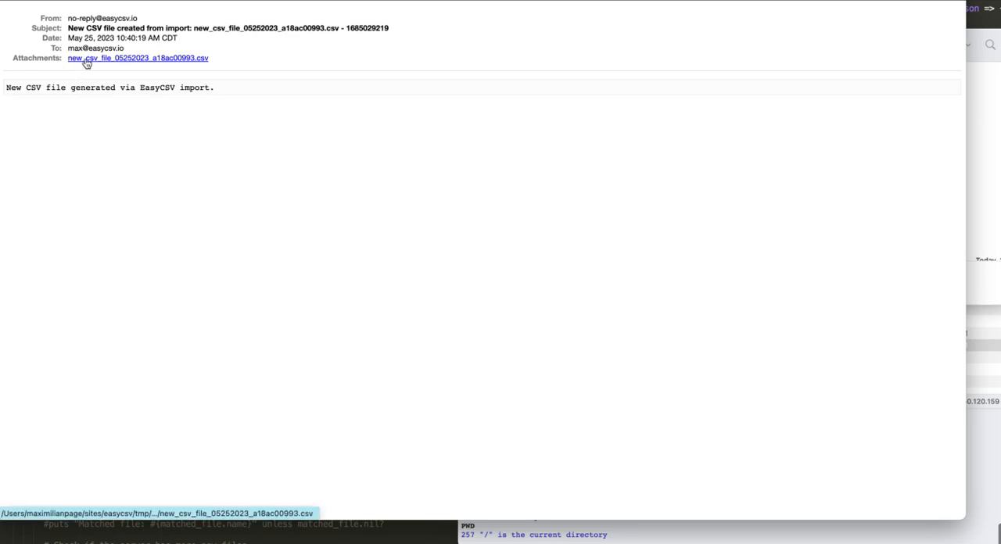
Step: Download the new CSV attachment from the generated email, show it in the Downloads folder and preview its contents
click(86, 60)
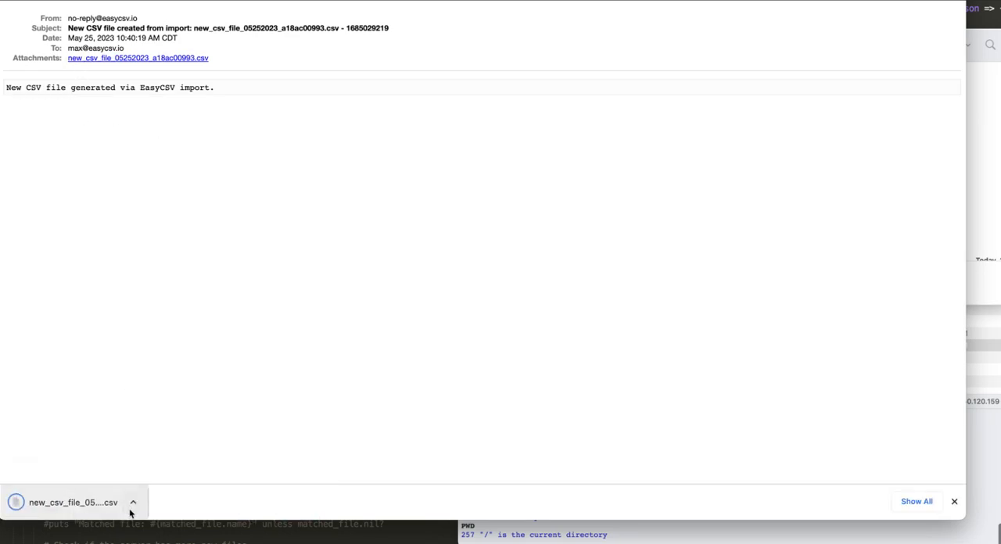
click(131, 507)
click(162, 539)
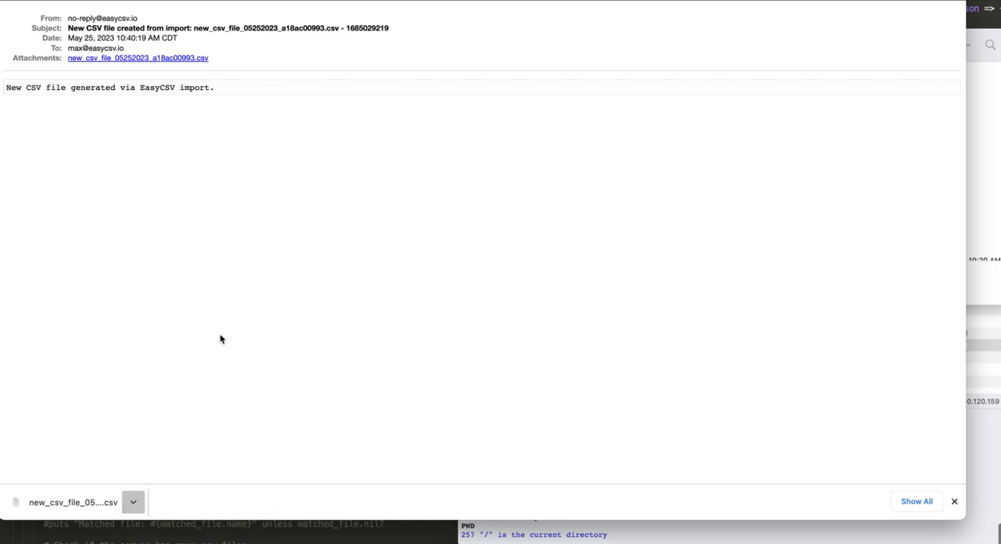
key(space)
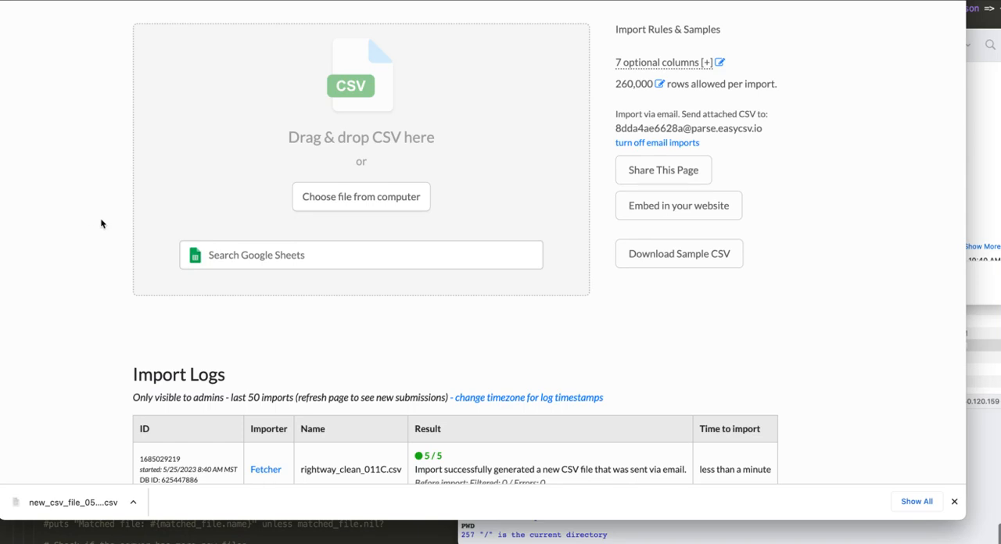
Step: Open the sheet's Import Data Flow and review the source options for downloading and importing files on a schedule
scroll(101, 224, up, 5)
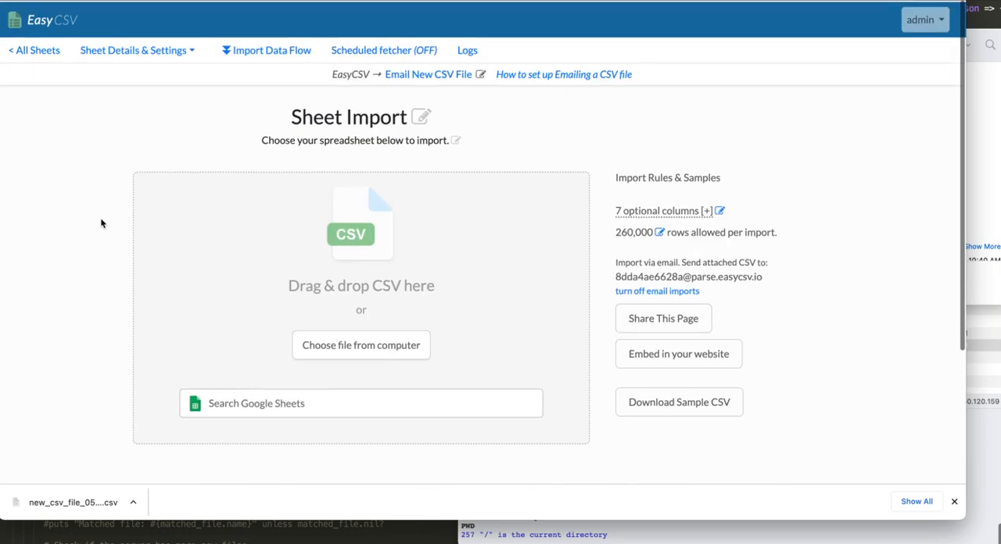
click(245, 49)
scroll(92, 219, down, 2)
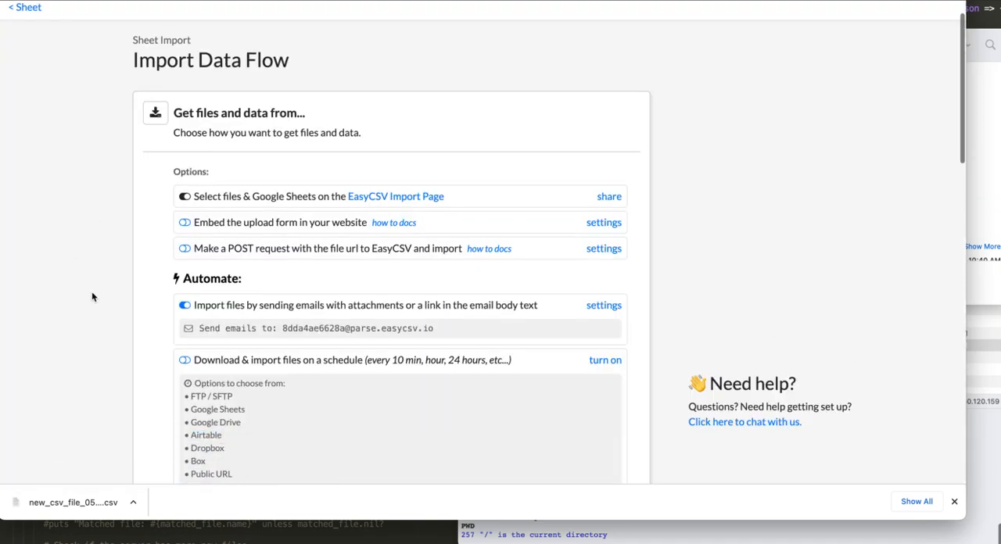
drag(188, 354, 321, 432)
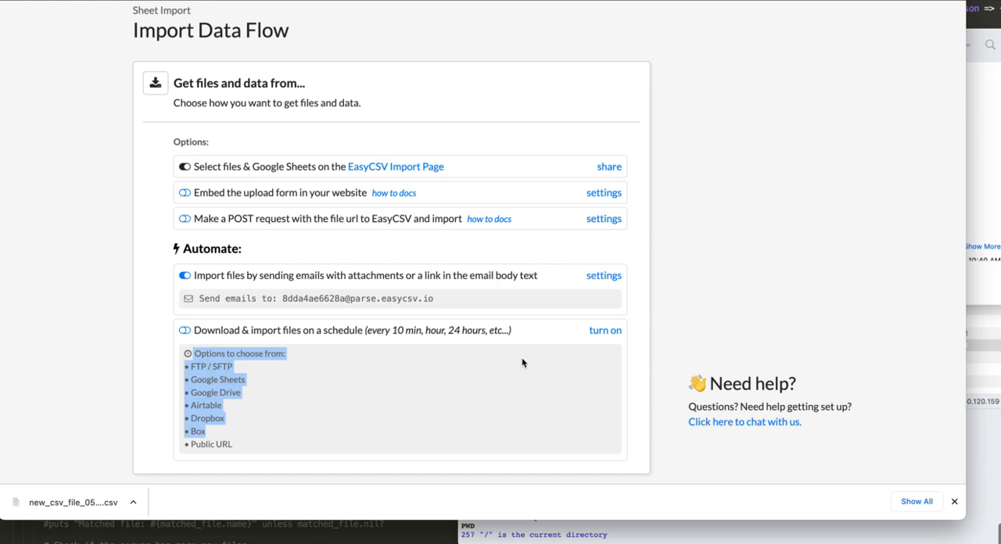
Step: View the sheet's scheduled fetcher page and go back to the sheet's import page
key(alt+Left)
click(420, 46)
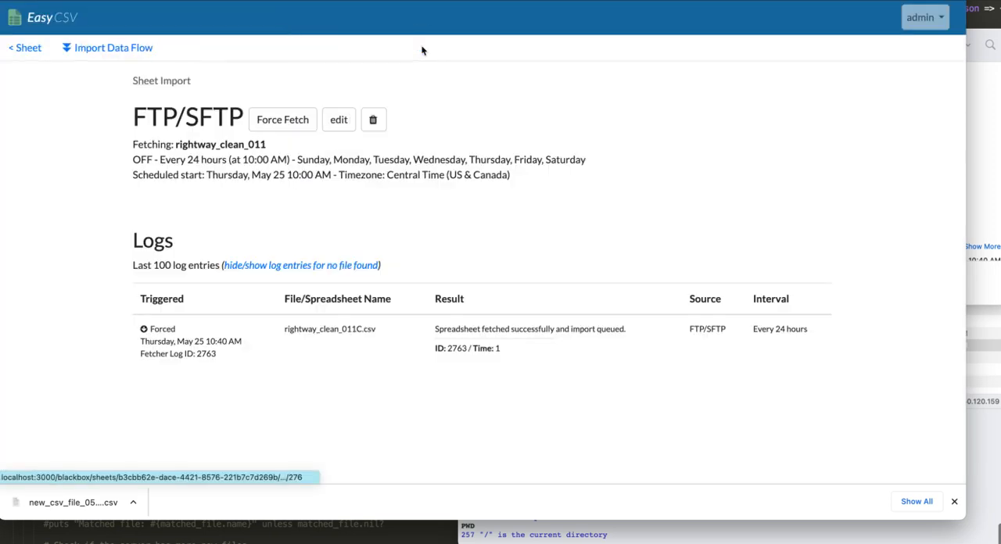
key(alt+Left)
scroll(106, 157, down, 5)
scroll(105, 158, up, 5)
Step: Review the Import Data Flow from the columns, filter and virtual field sections through to the email output options
click(246, 49)
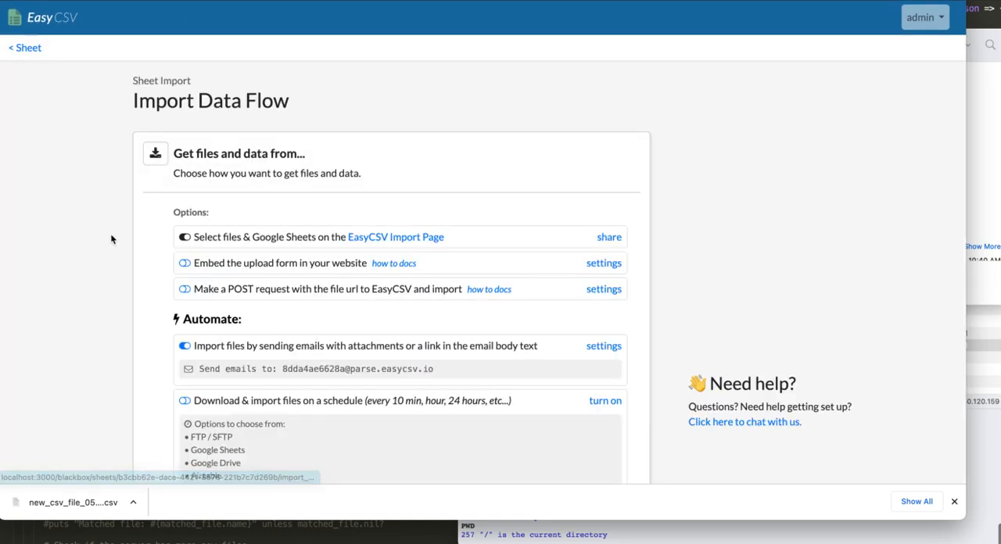
scroll(111, 239, down, 8)
scroll(111, 240, down, 3)
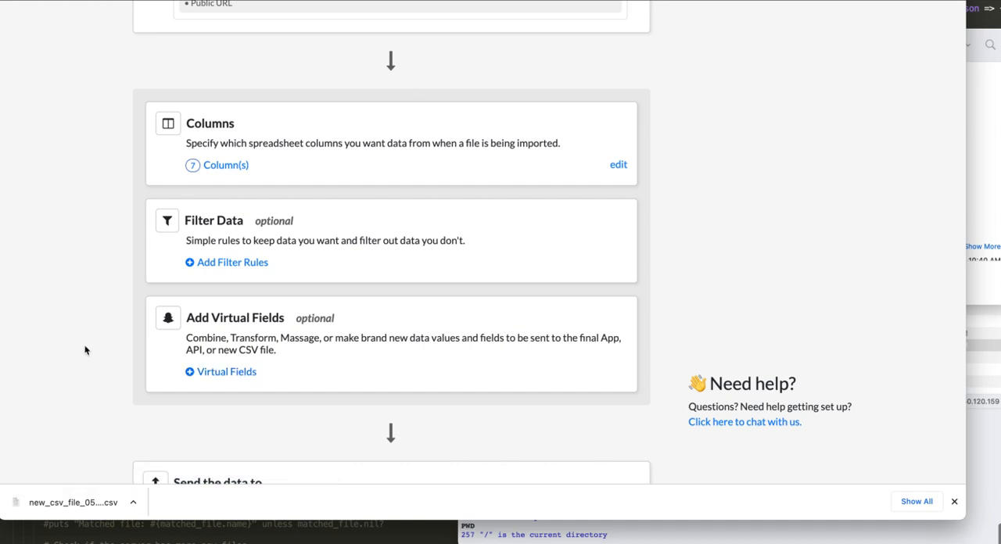
scroll(86, 351, down, 3)
scroll(85, 350, down, 1)
scroll(393, 261, down, 2)
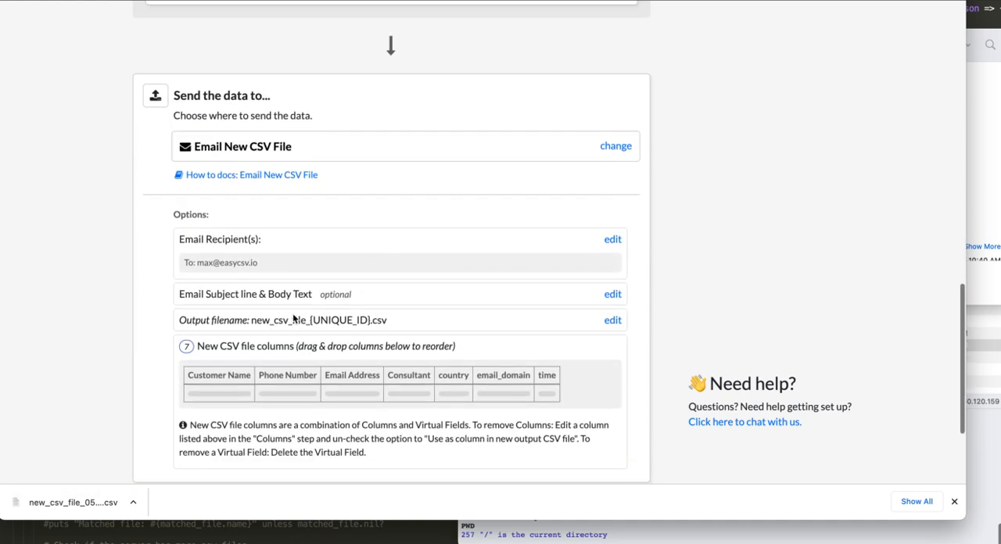
Step: Open the data destination settings and look through the available integrations, leaving Email New CSV File selected
click(615, 136)
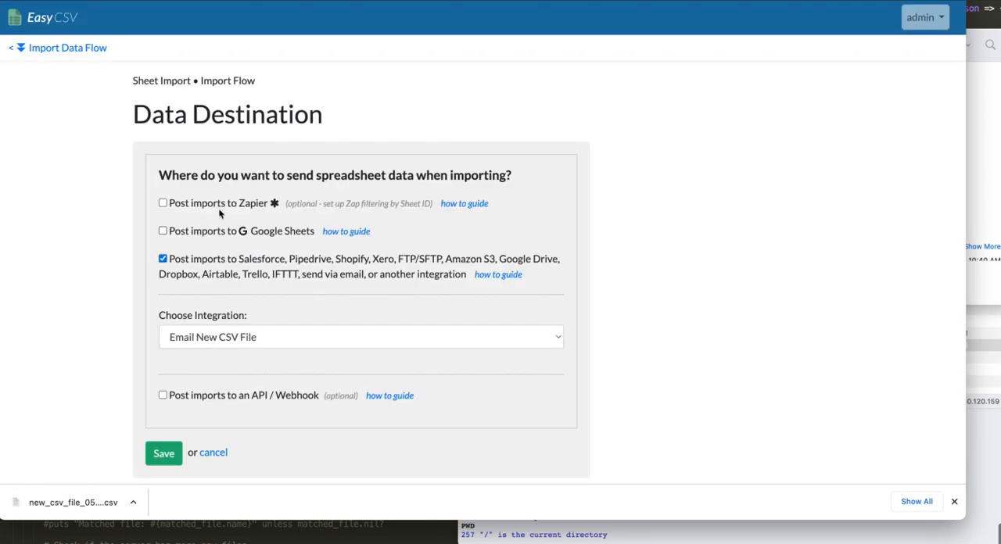
click(240, 341)
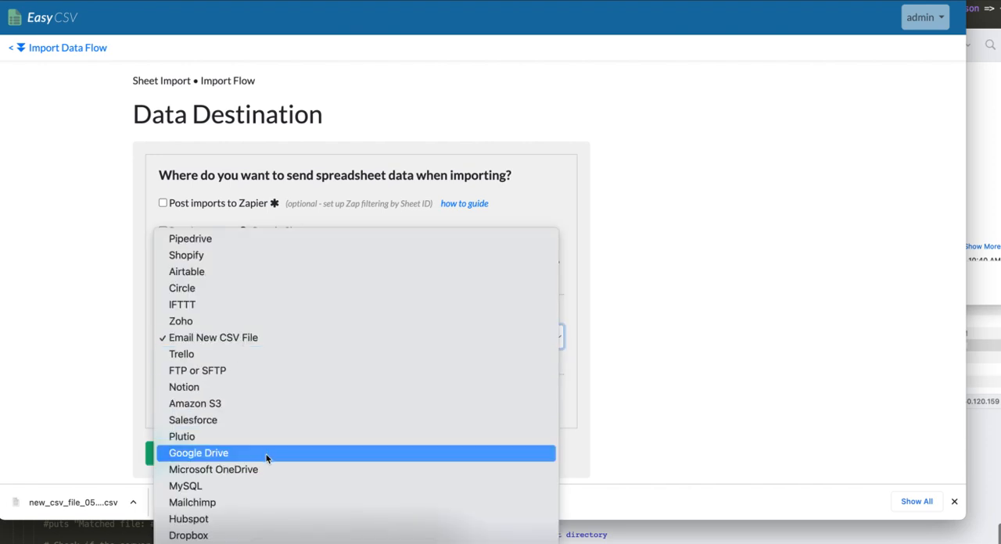
click(79, 283)
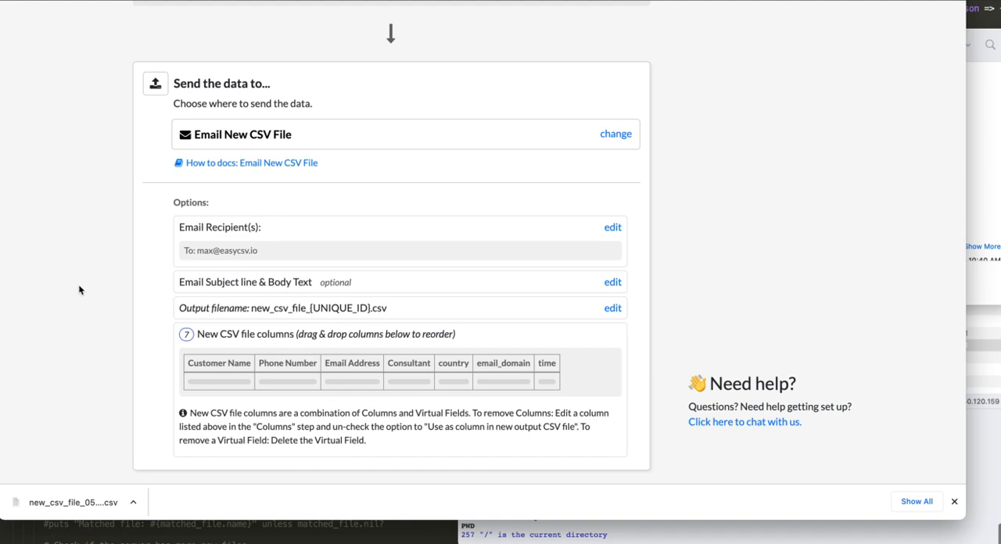
Step: Go back to the sheet and open its scheduled fetcher to check the fetched file's name in the log
scroll(79, 290, up, 10)
click(30, 51)
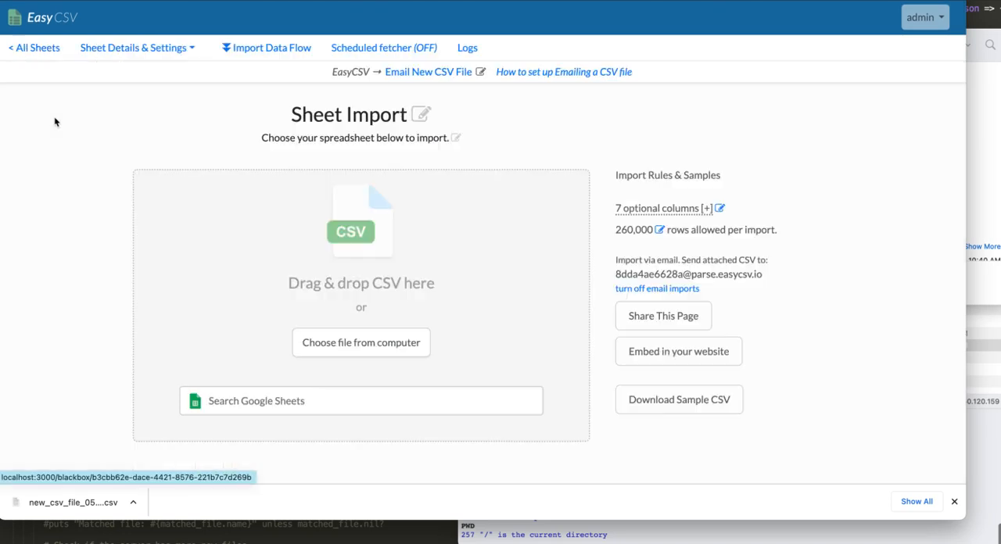
click(356, 51)
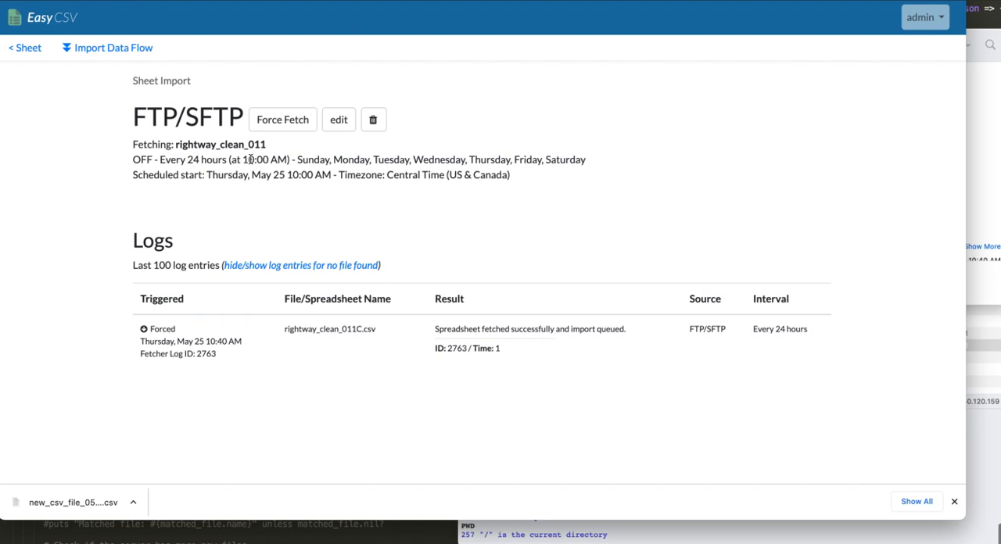
double_click(341, 330)
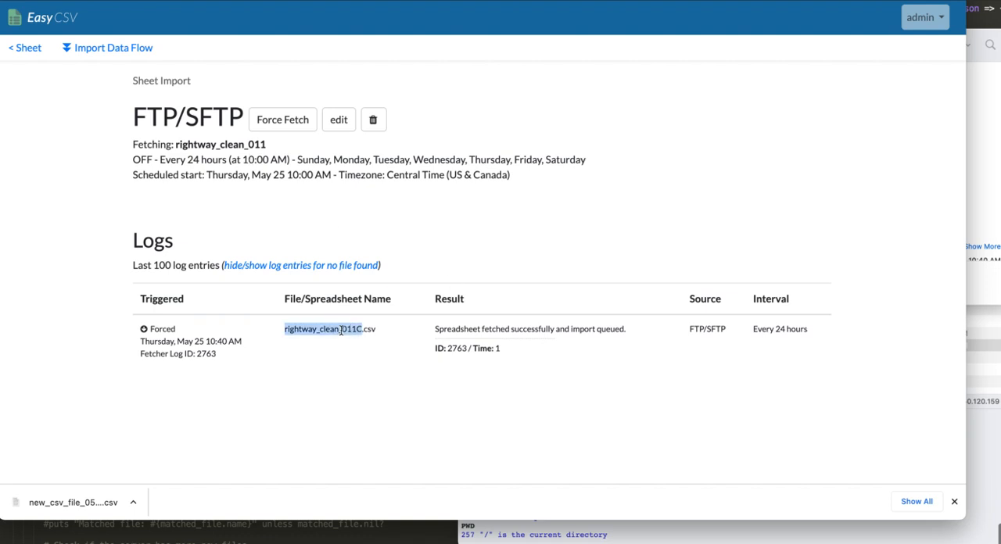